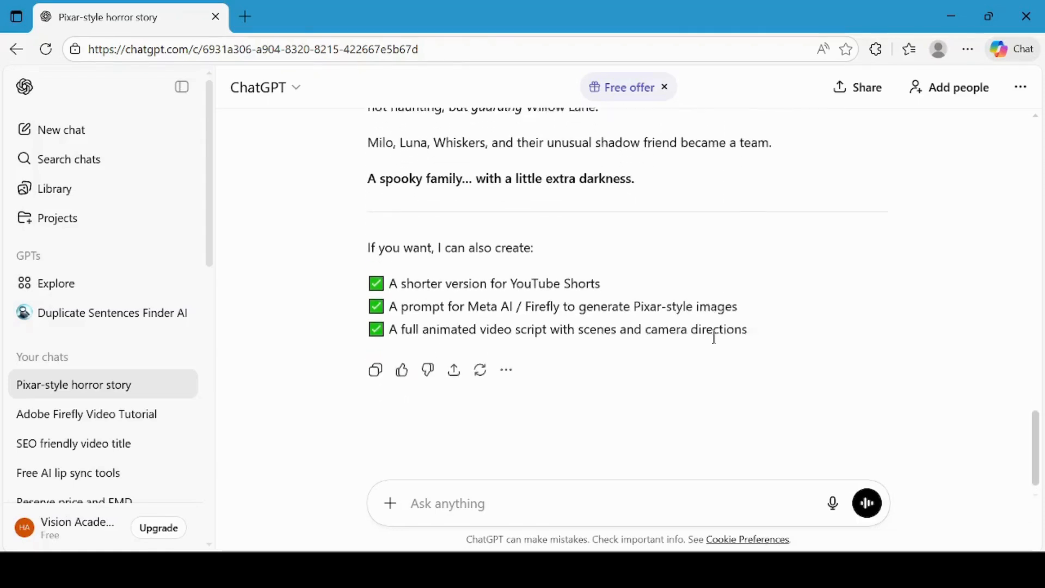
Step: Ask ChatGPT: "Give me image prompts for each scene to create images."
text(Give me image prompts for each scene to create images.)
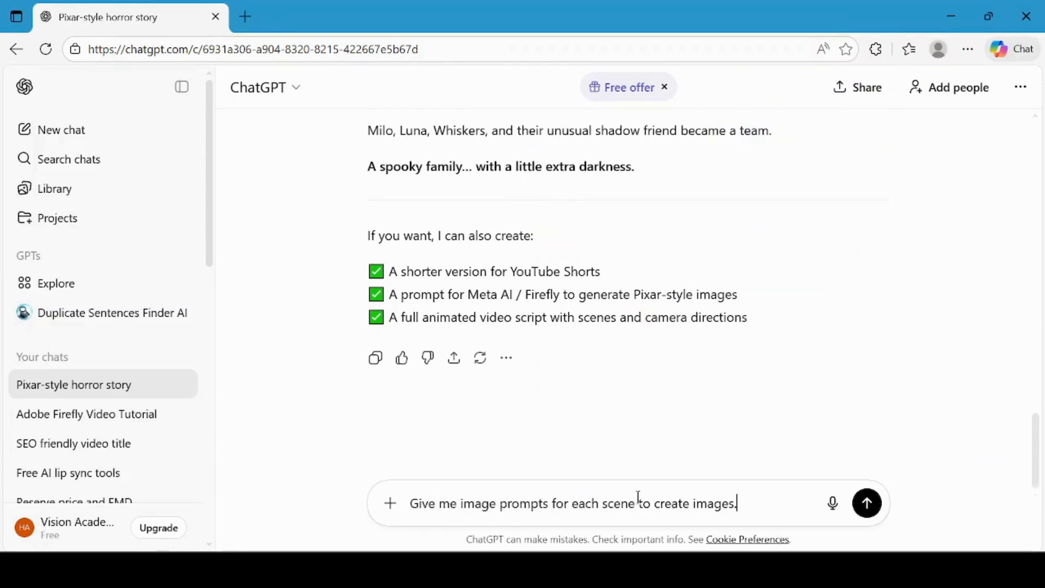
click(867, 501)
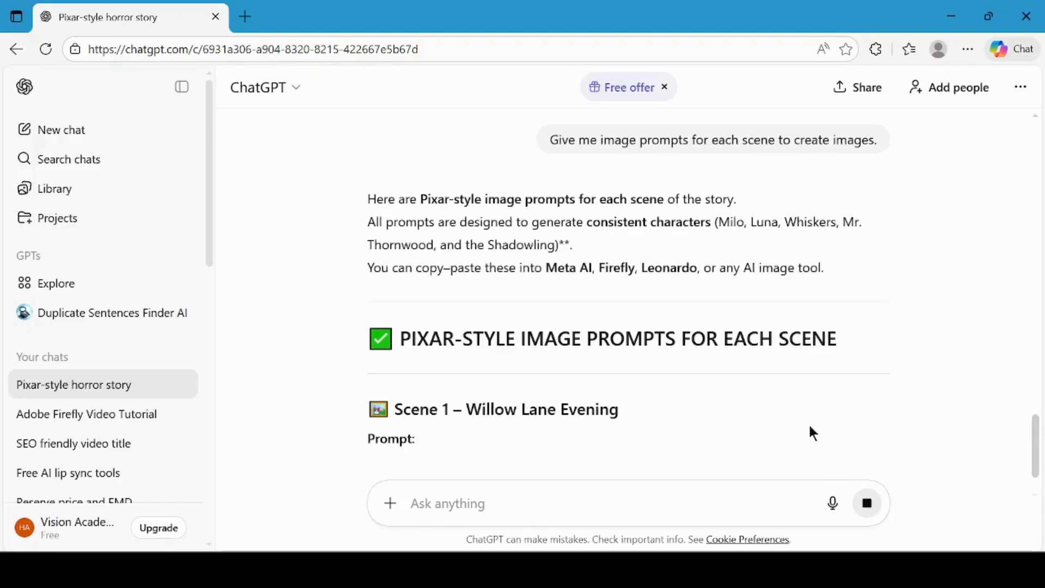
Step: Read through the generated Pixar-style image prompts from Scene 1 to Scene 10
scroll(809, 425, down, 2)
scroll(809, 428, down, 2)
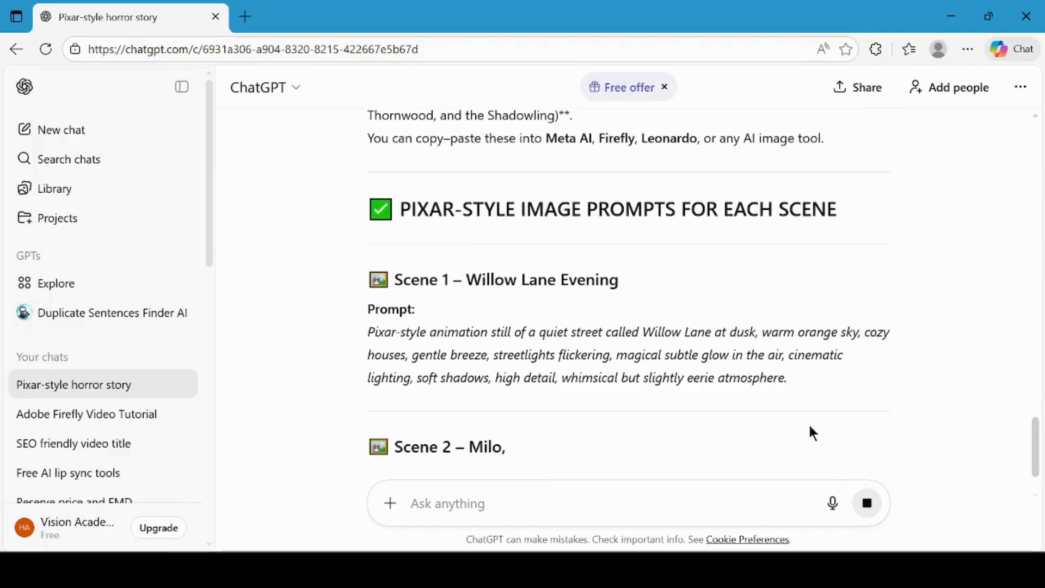
scroll(811, 432, down, 1)
scroll(810, 432, down, 2)
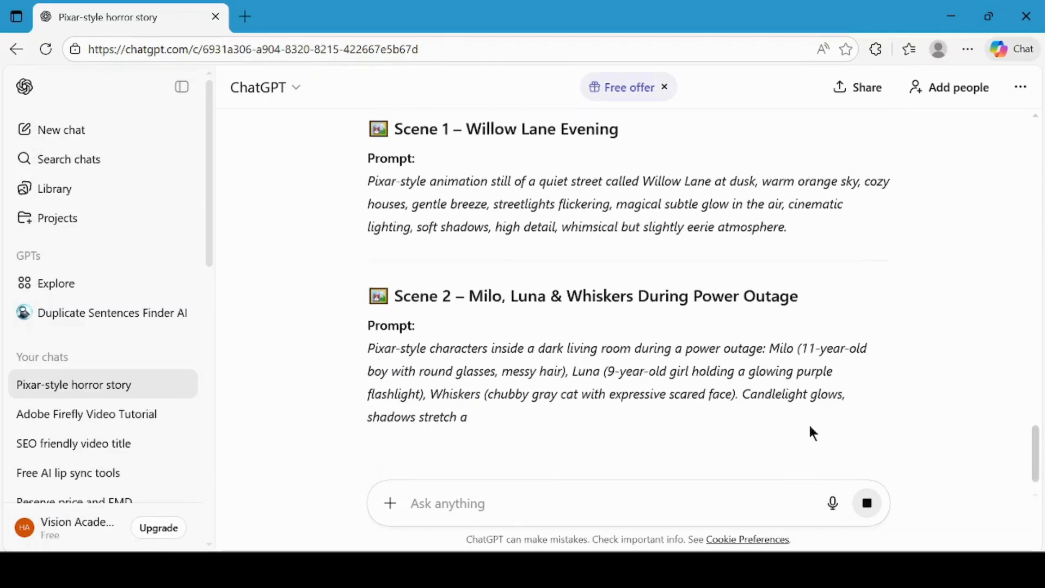
scroll(811, 432, down, 2)
scroll(812, 433, down, 2)
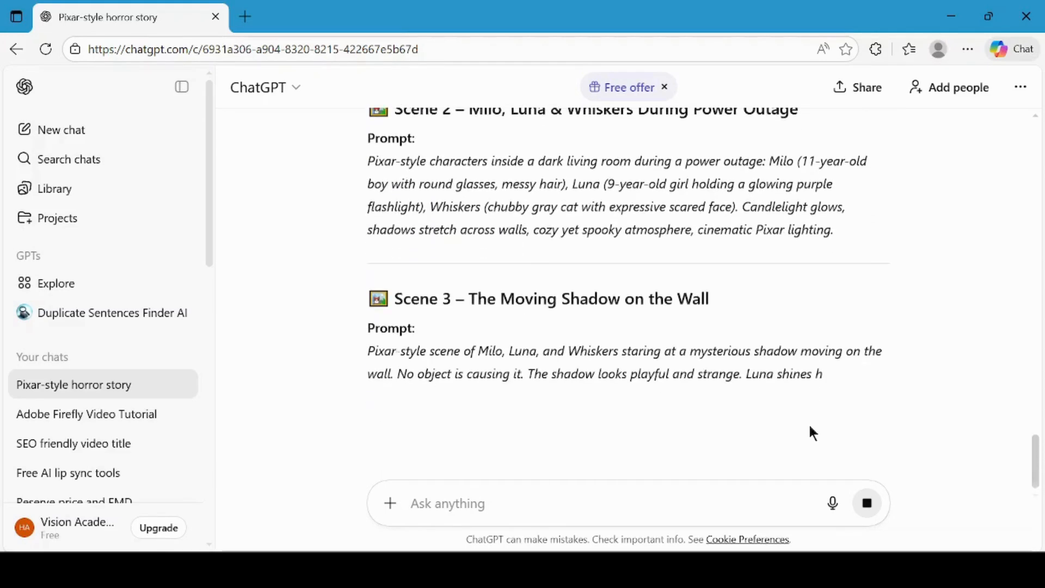
scroll(812, 432, down, 3)
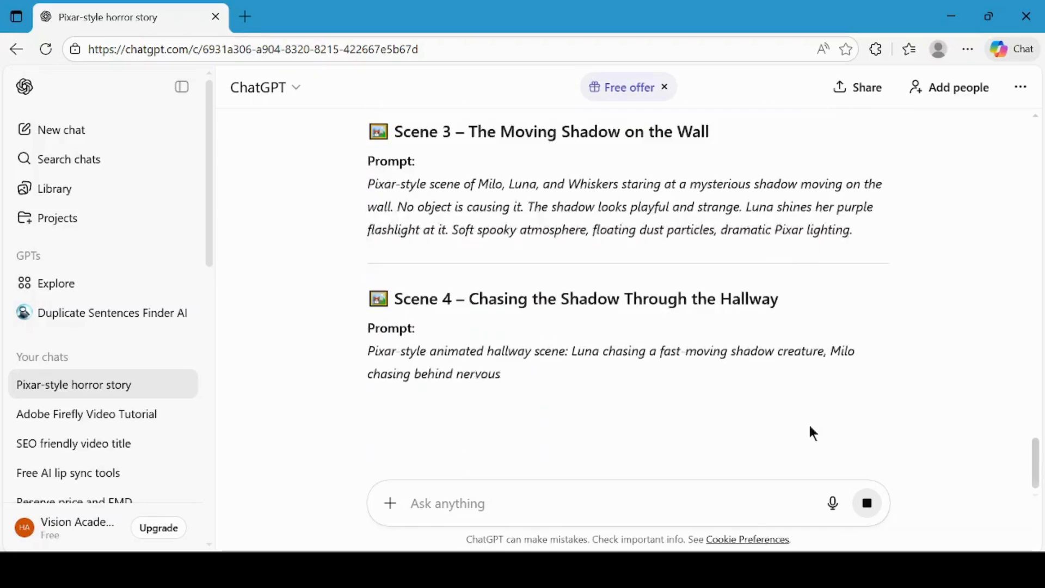
scroll(812, 433, down, 3)
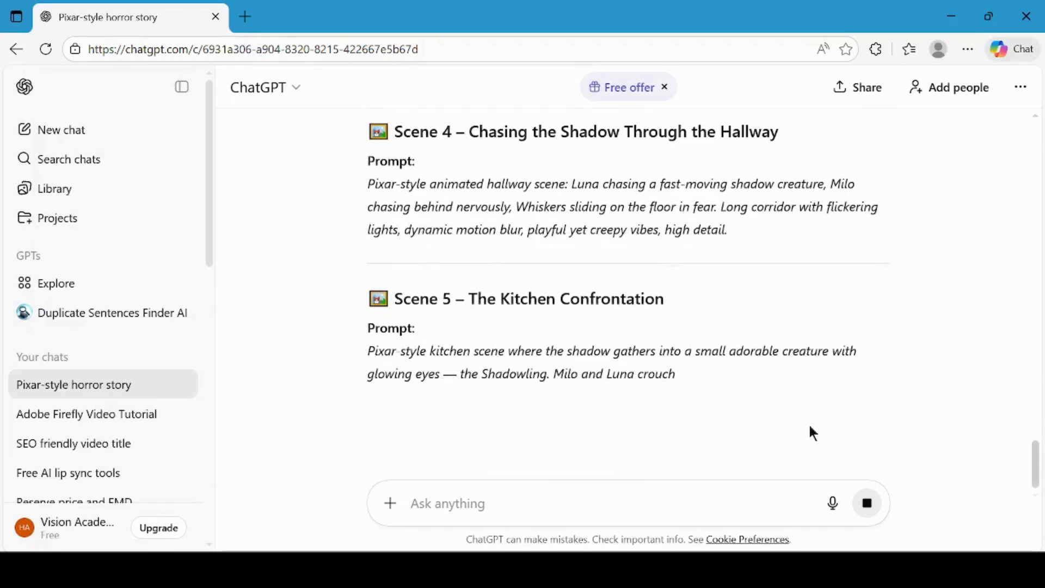
scroll(812, 432, down, 2)
scroll(812, 432, down, 1)
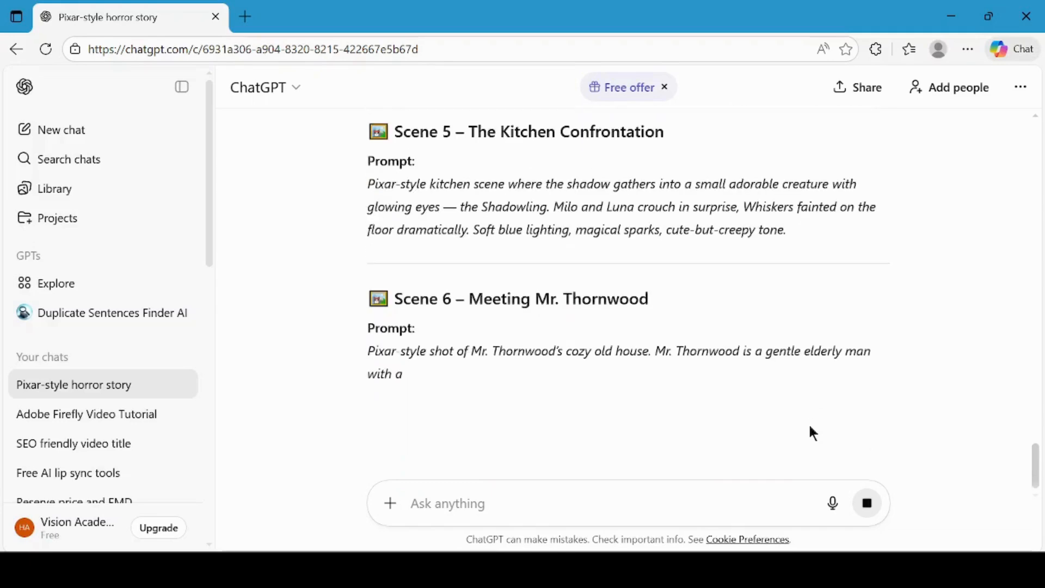
scroll(812, 432, down, 1)
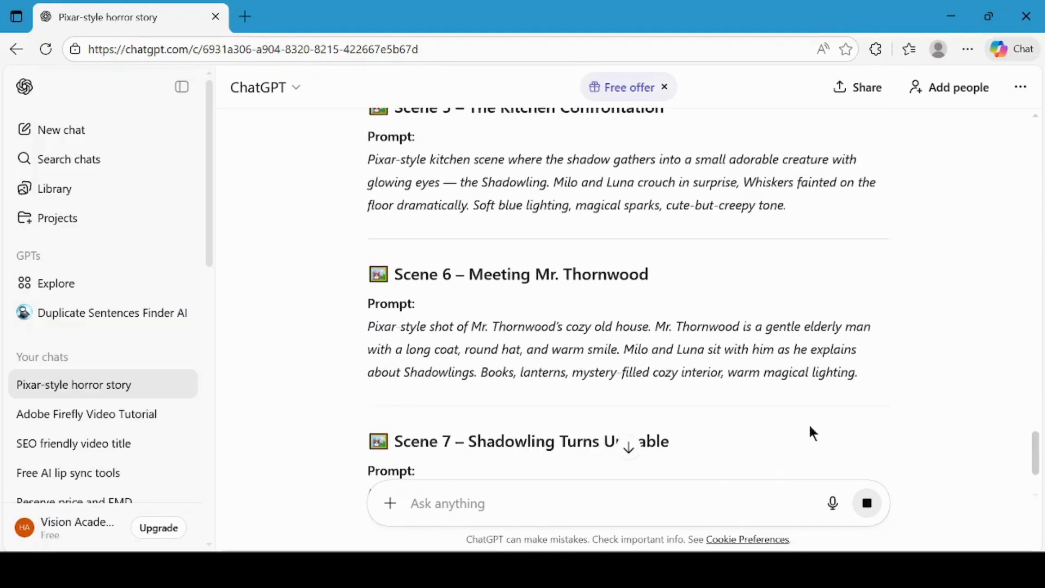
scroll(811, 433, down, 2)
scroll(811, 433, down, 3)
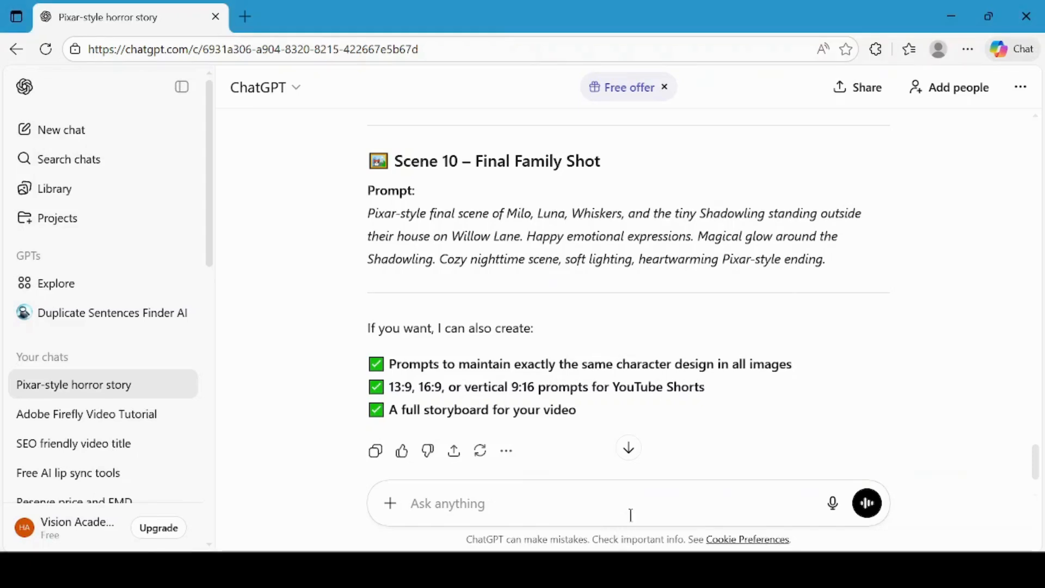
Step: Ask in the same chat: "Give me prompts to generate videos using these images." and return to the Scene 1 image prompt
text(Give me prompts to generate videos using these images.)
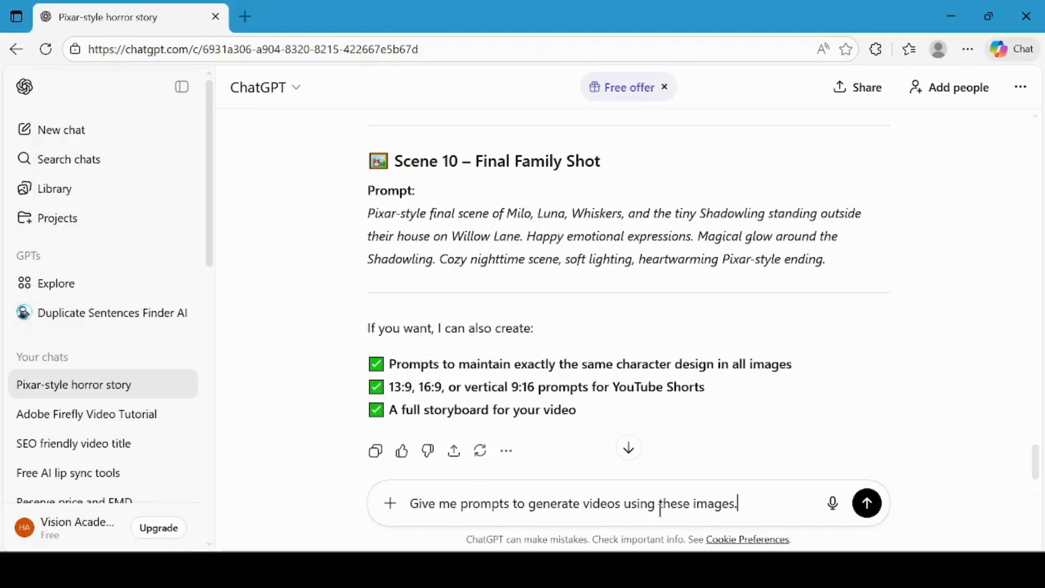
click(870, 505)
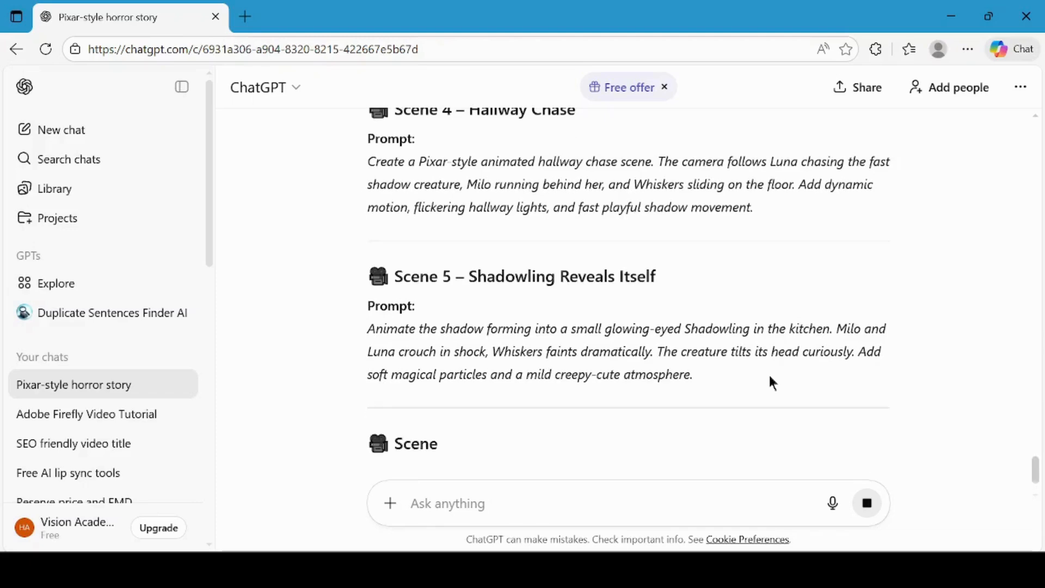
scroll(772, 383, up, 10)
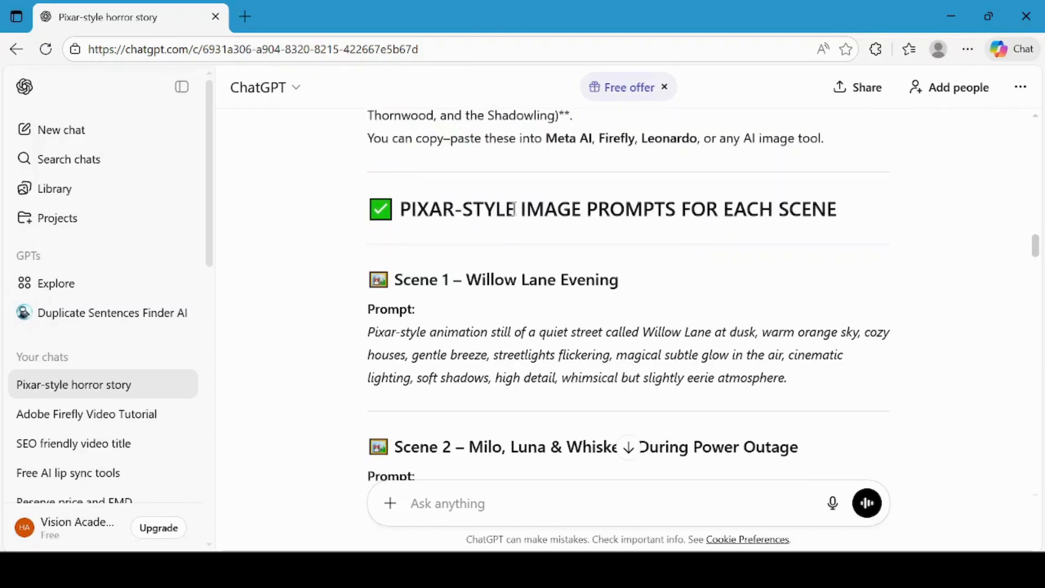
Step: Open the Meta AI website in a new browser tab through a Google search for "meta ai"
click(247, 17)
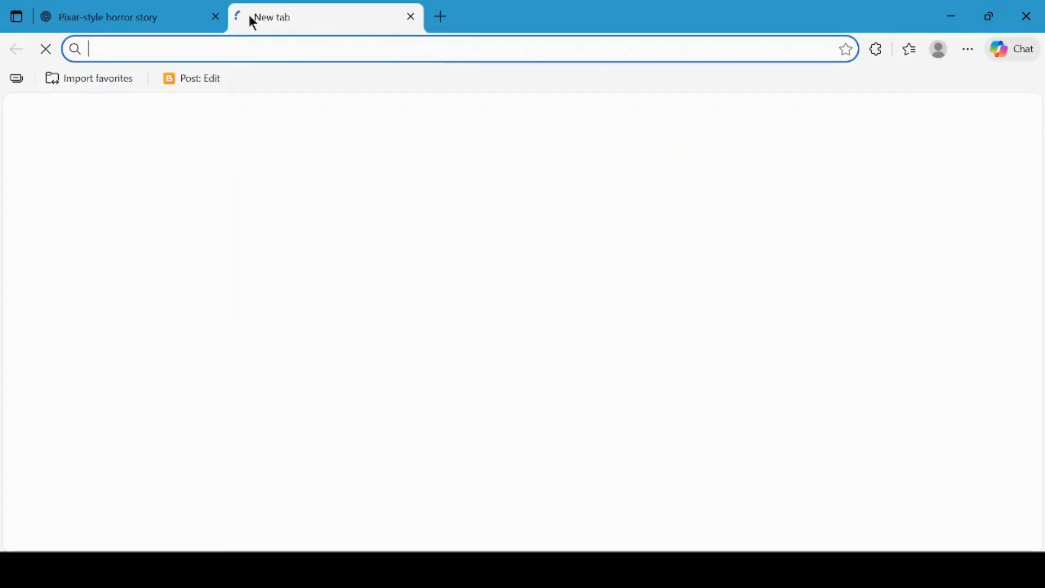
text(google.com)
key(Return)
text(meta ai)
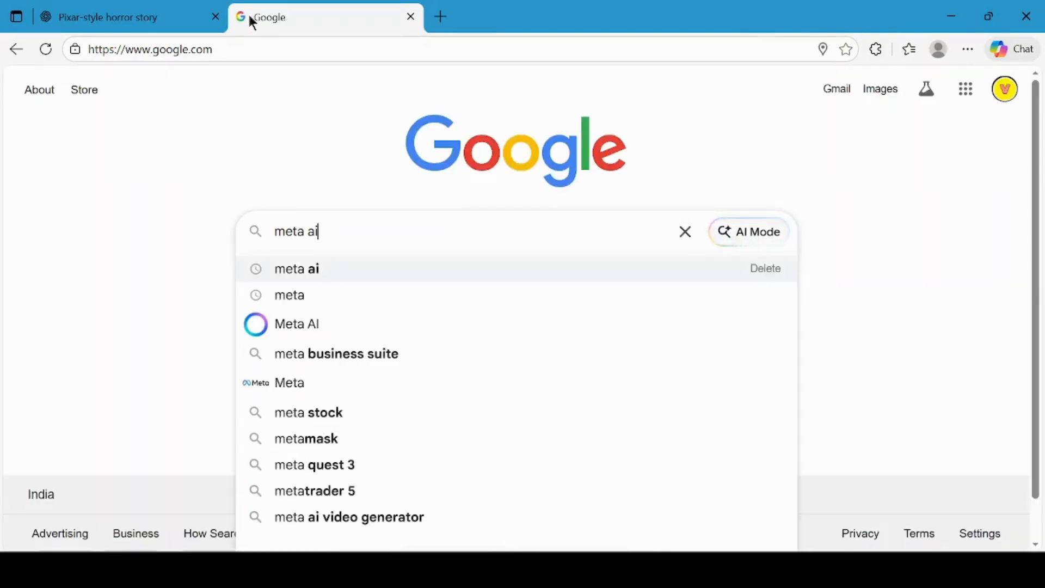
key(Return)
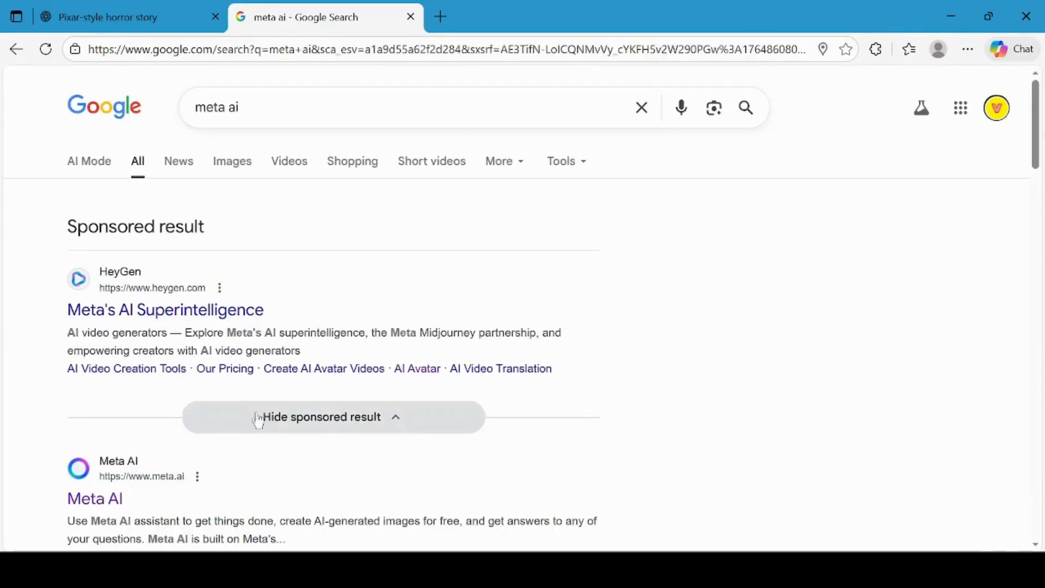
click(109, 505)
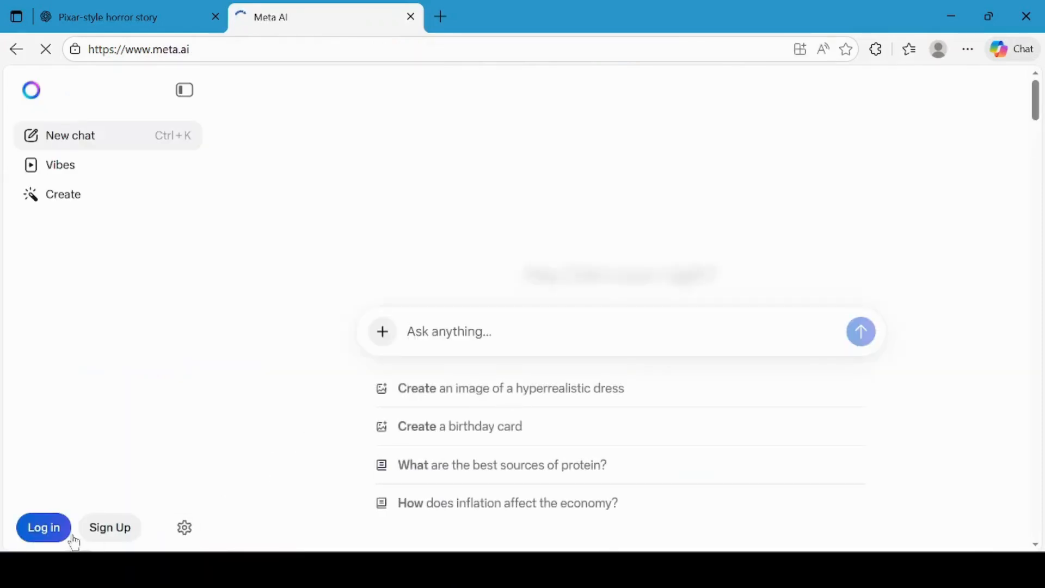
Step: Log in to Meta AI with the saved account and turn on Create mode for the prompt
click(44, 525)
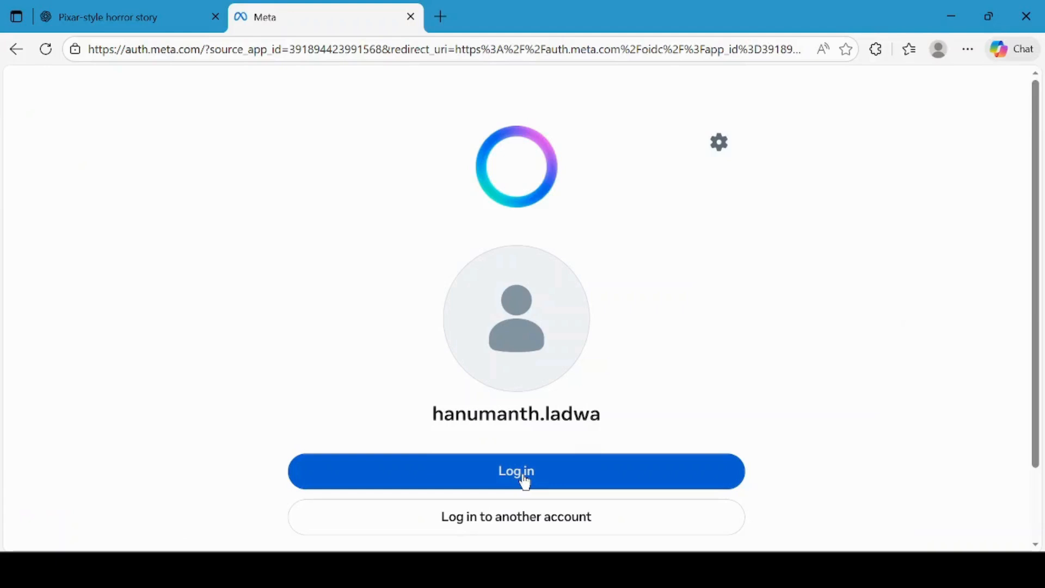
click(525, 483)
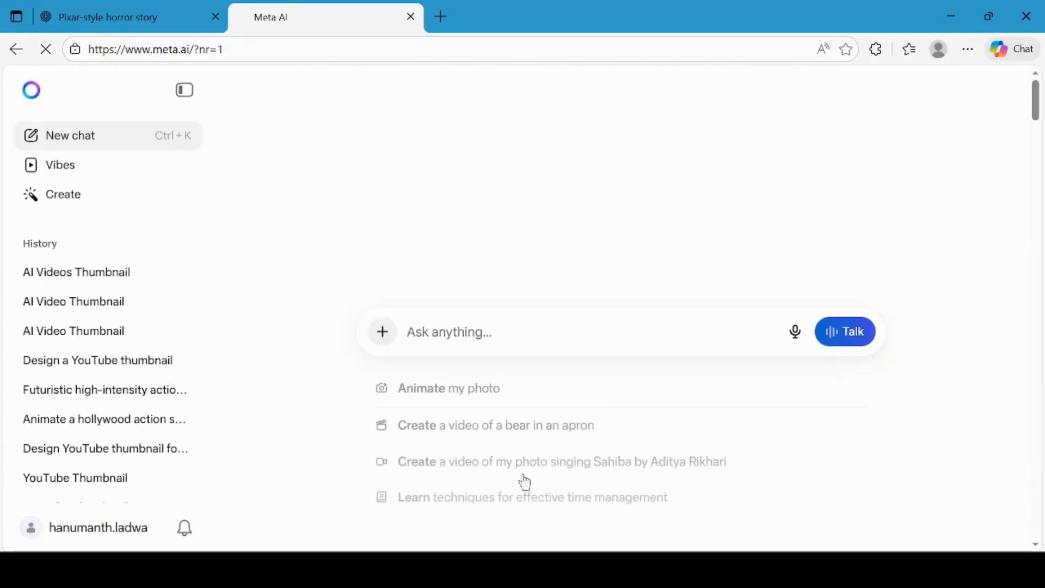
click(385, 334)
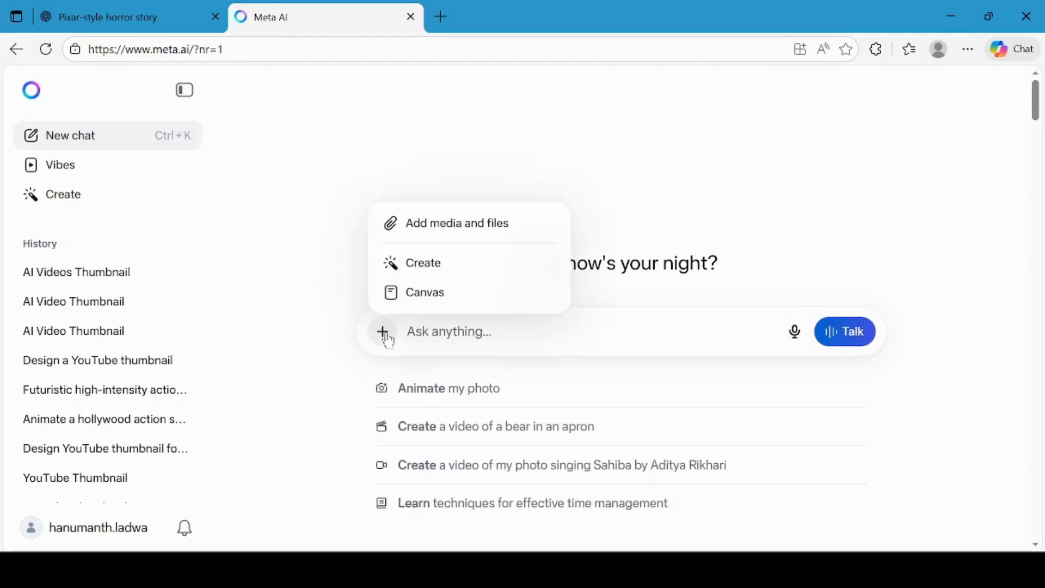
click(416, 268)
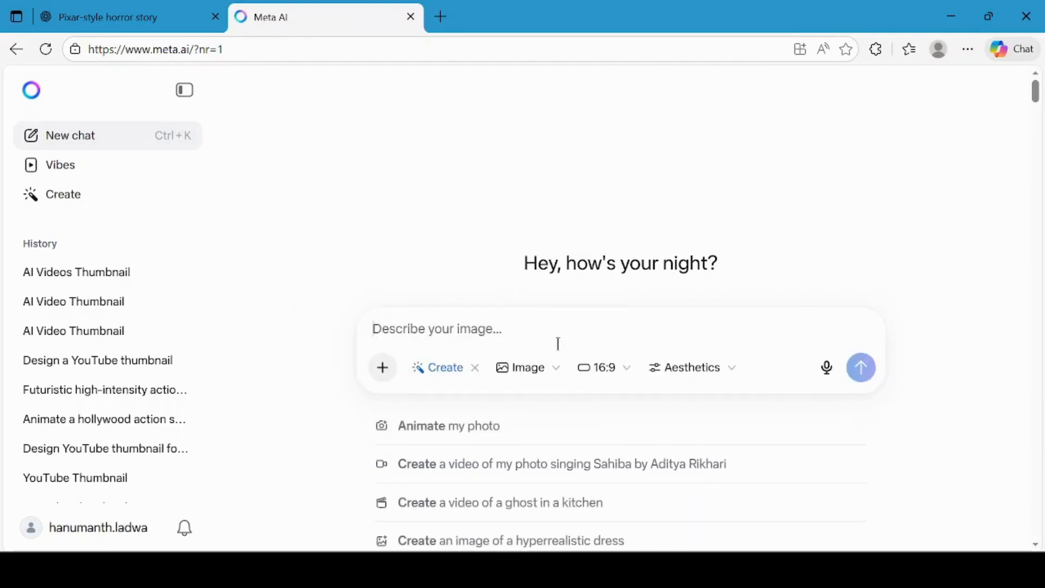
Step: Copy the Scene 1 – Willow Lane Evening image prompt from ChatGPT and paste it into Meta AI's image description
click(137, 15)
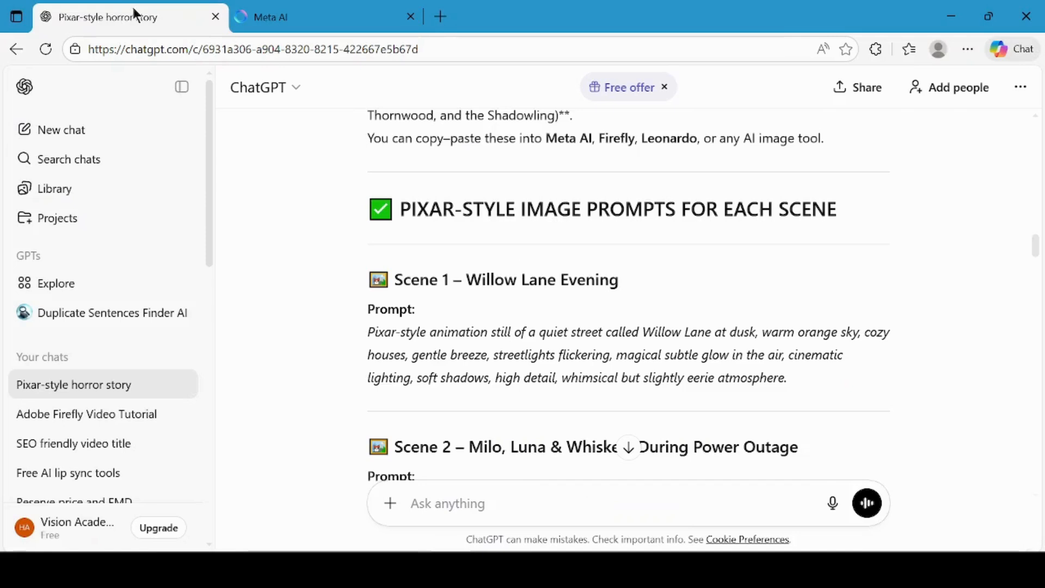
triple_click(453, 333)
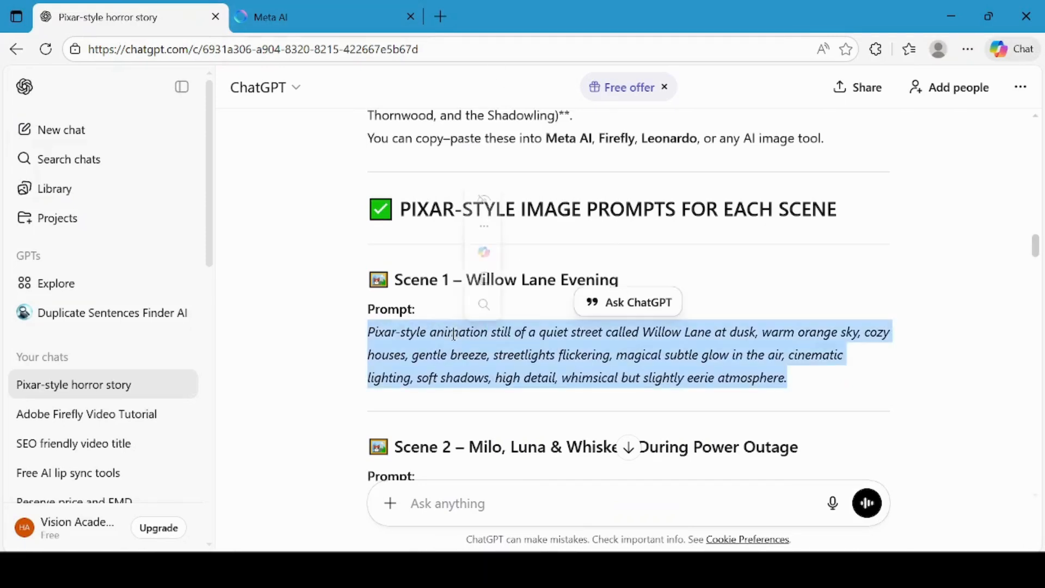
right_click(430, 348)
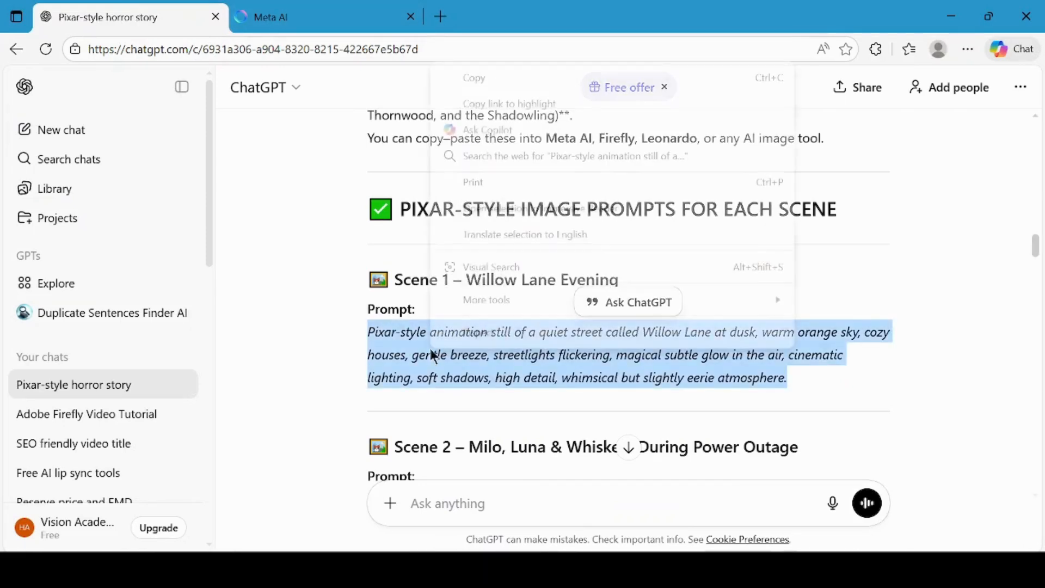
click(513, 74)
click(334, 19)
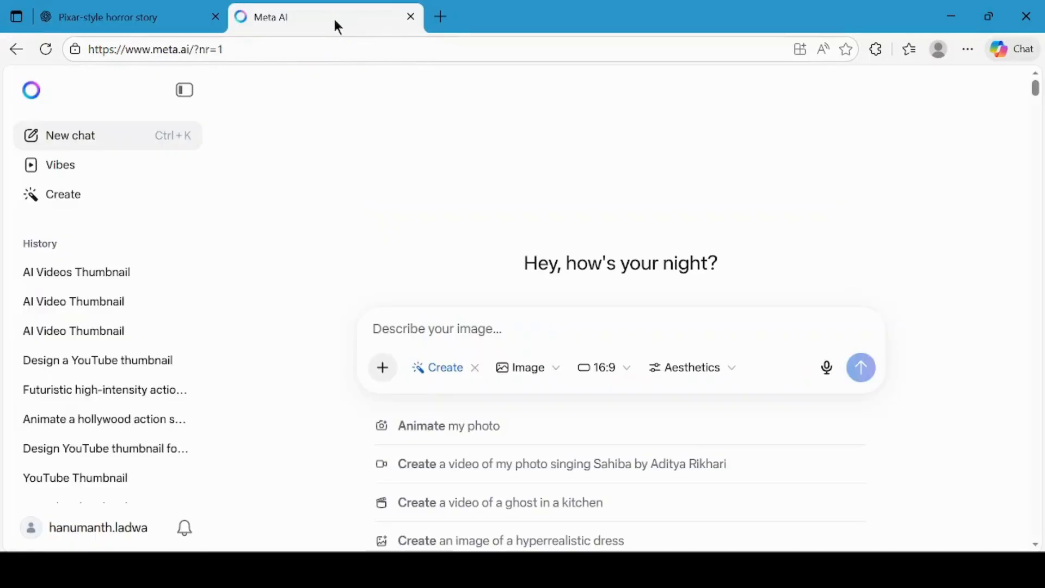
right_click(462, 326)
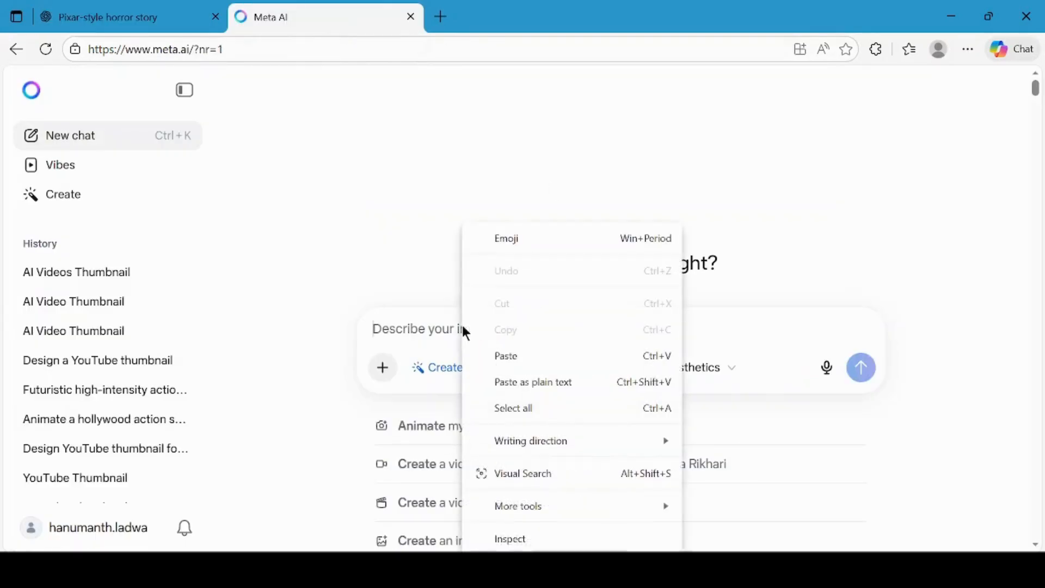
click(515, 357)
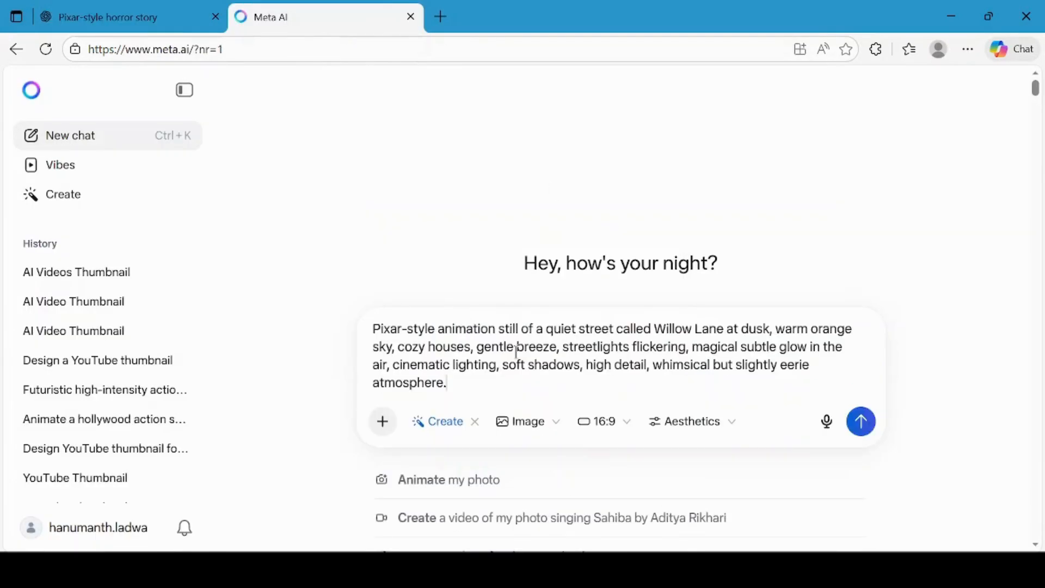
Step: Keep the output type as Image with a 16:9 aspect ratio and generate the Willow Lane images
click(553, 437)
click(560, 466)
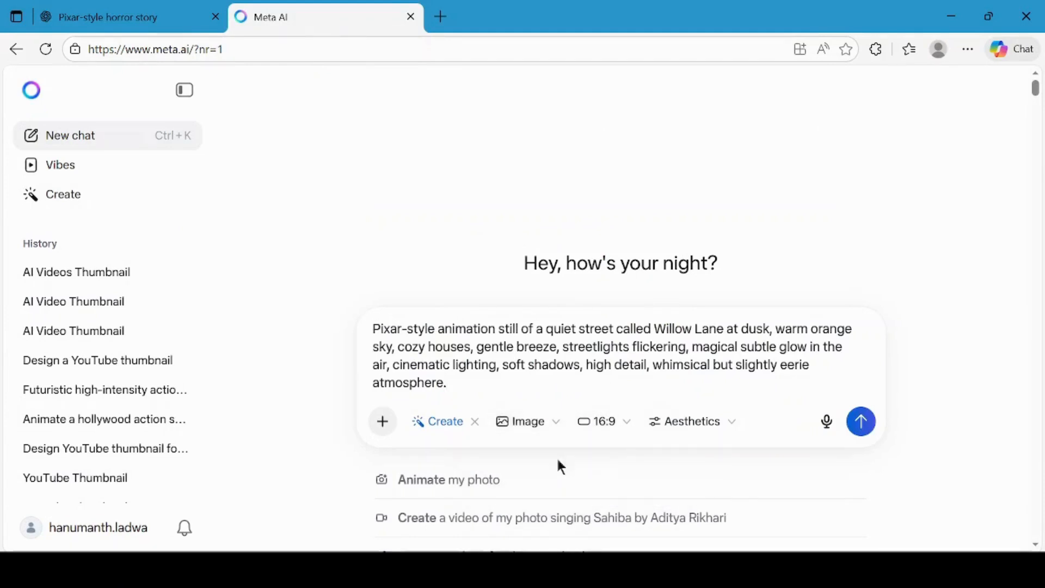
click(623, 435)
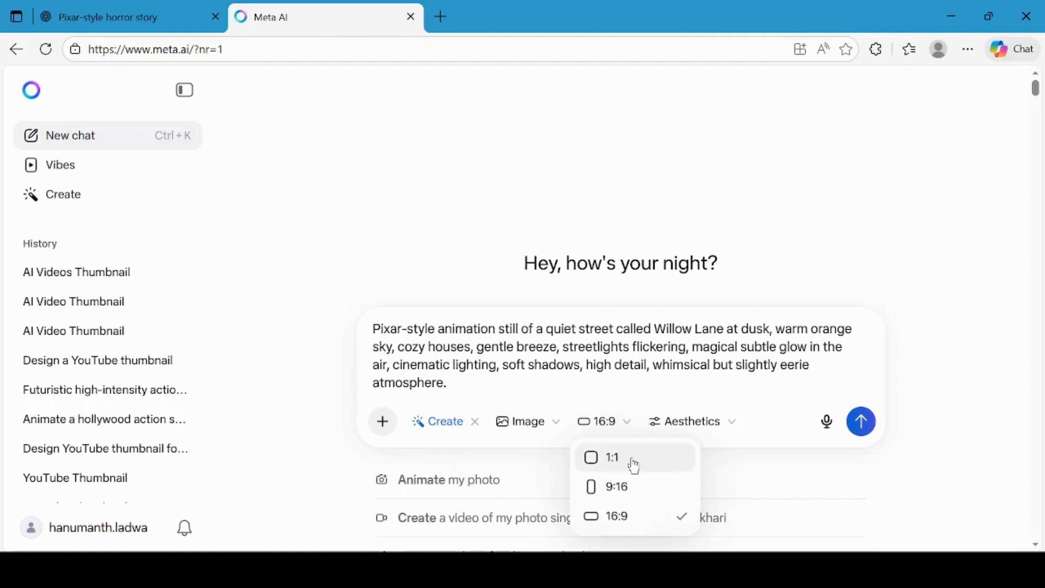
click(641, 523)
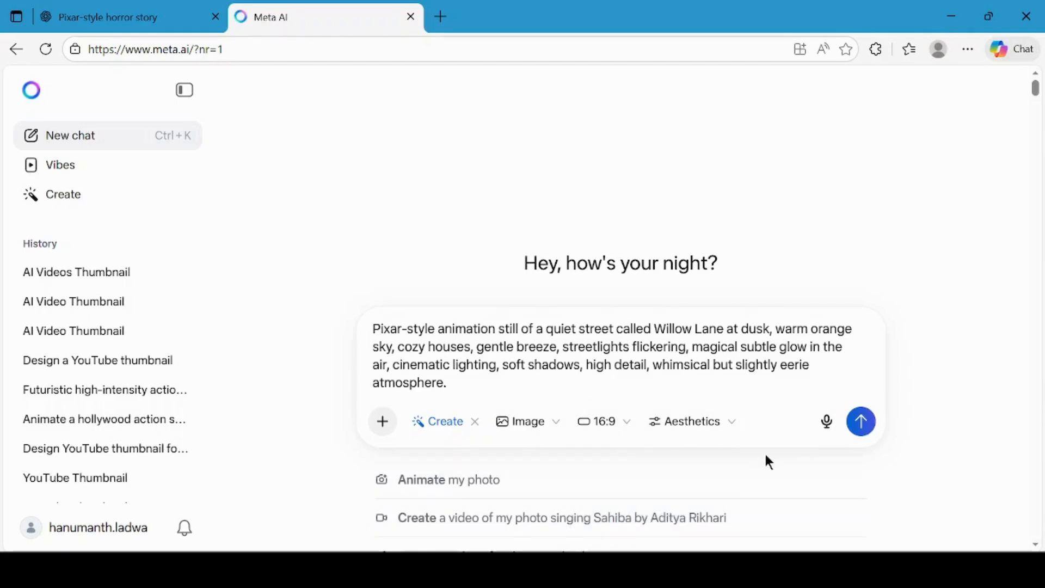
click(862, 423)
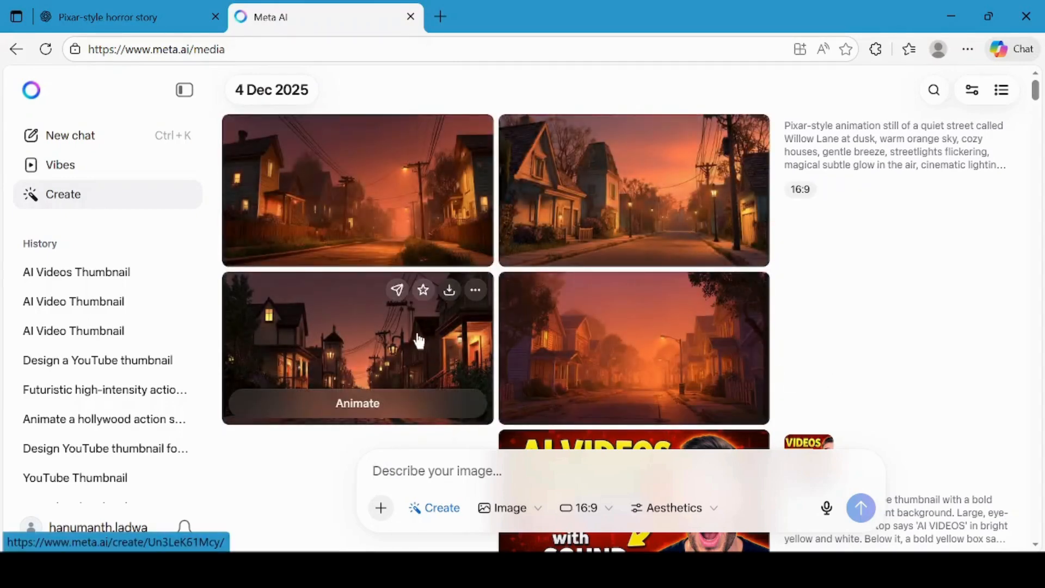
Step: Open the dark dusk street image in the second row of results and start a custom animation of it
click(409, 341)
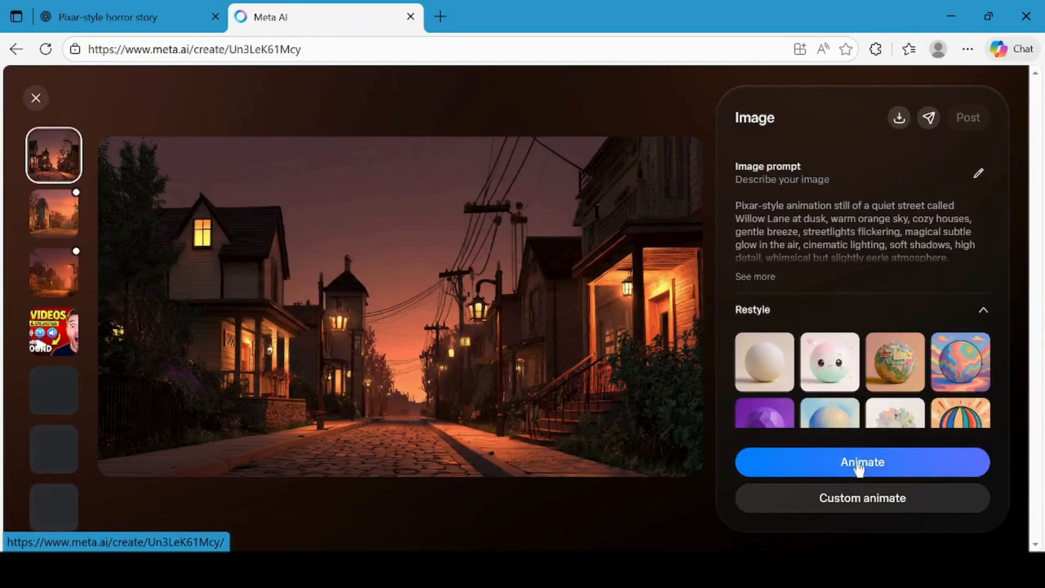
click(867, 500)
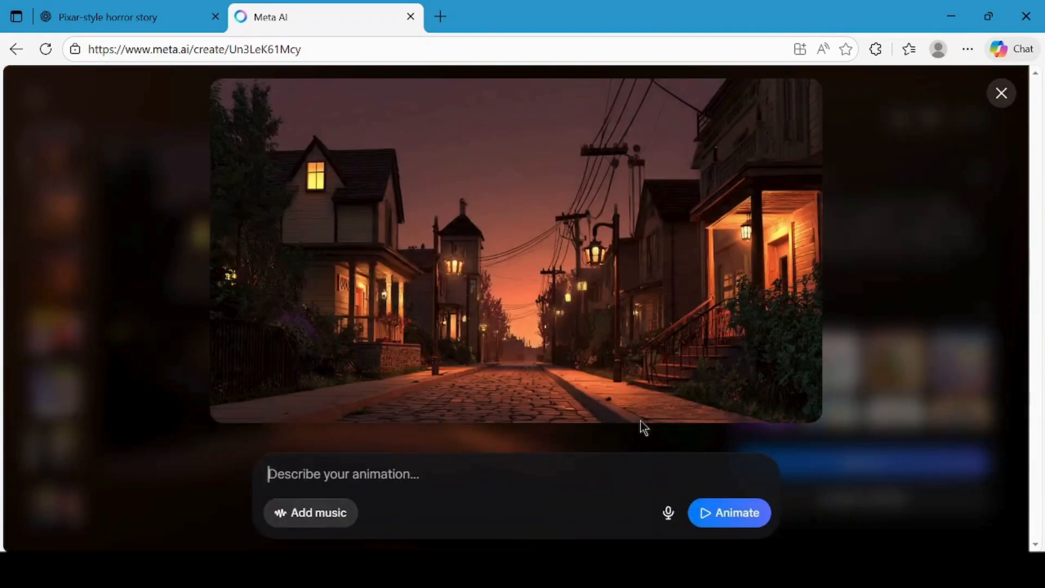
Step: Copy the Scene 1 – Willow Lane Evening video generation prompt from ChatGPT and paste it into Meta AI's animation description
click(122, 7)
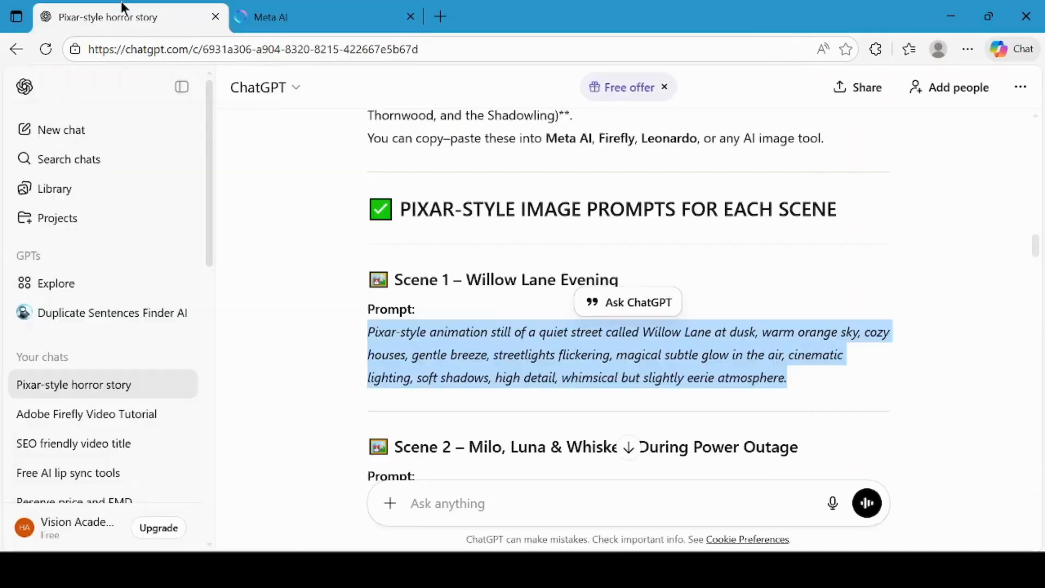
scroll(562, 416, down, 20)
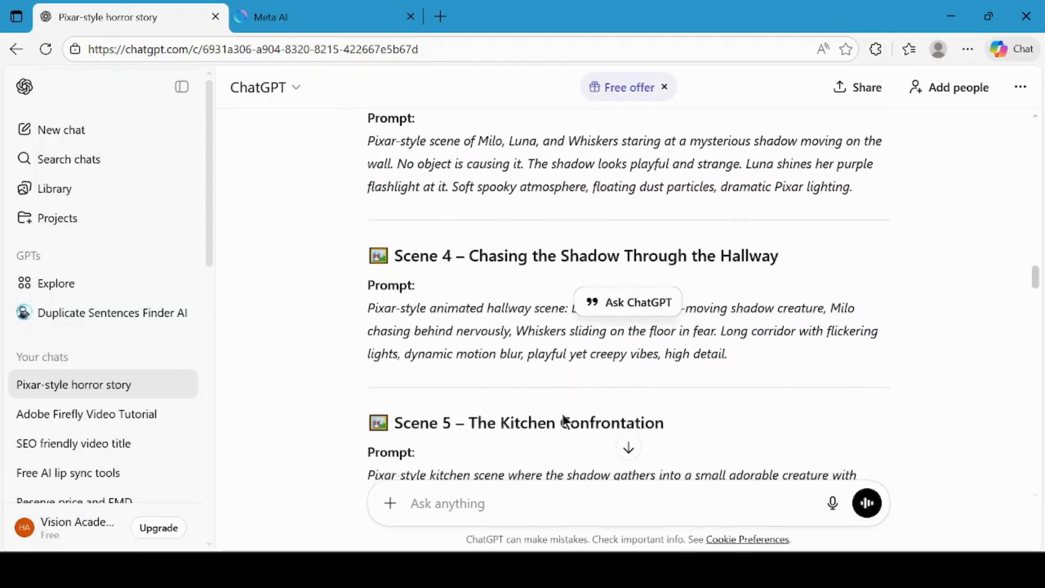
scroll(562, 414, down, 15)
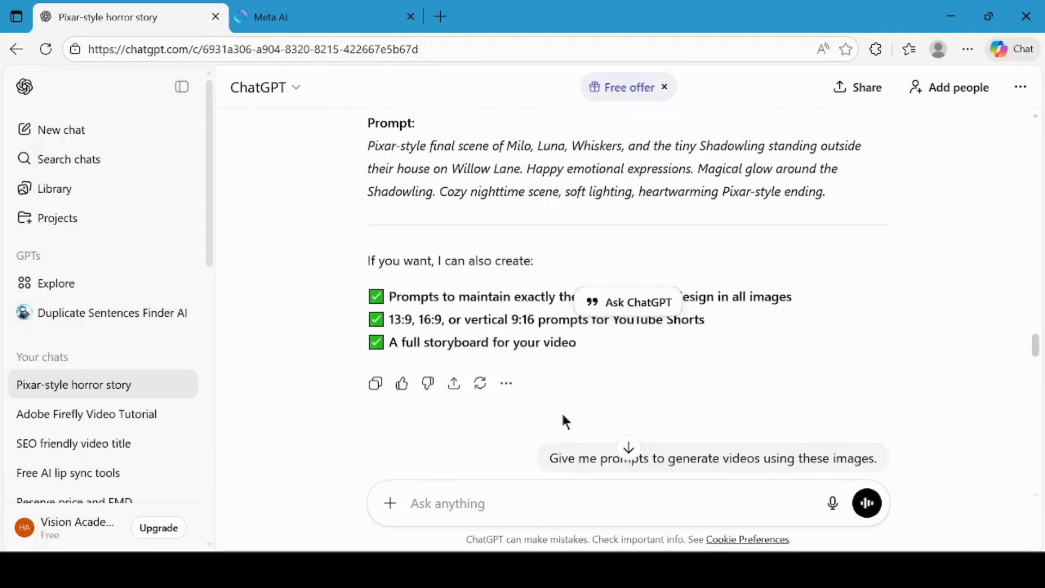
scroll(562, 414, down, 2)
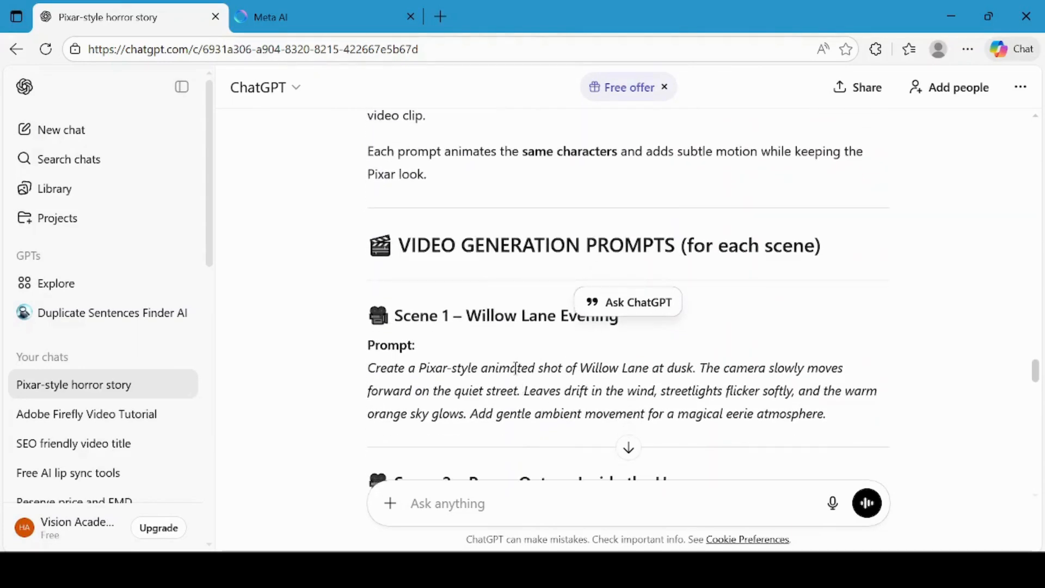
triple_click(515, 374)
right_click(515, 373)
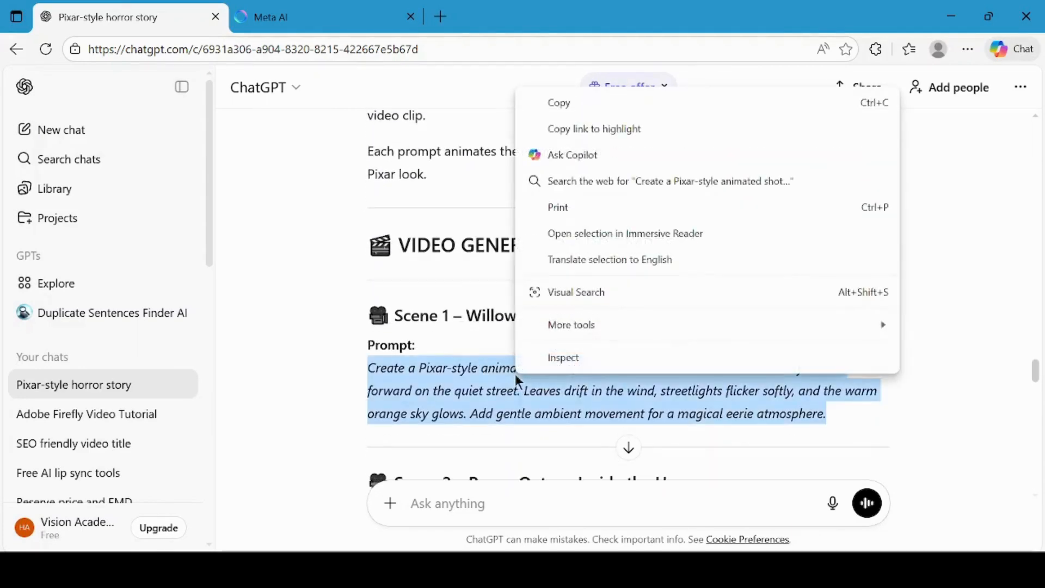
click(580, 102)
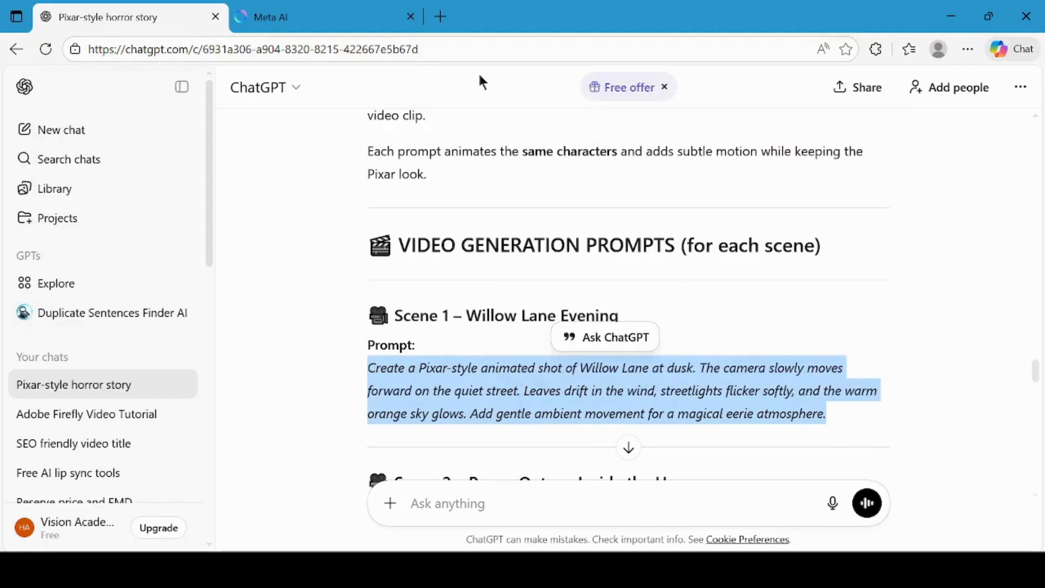
click(328, 18)
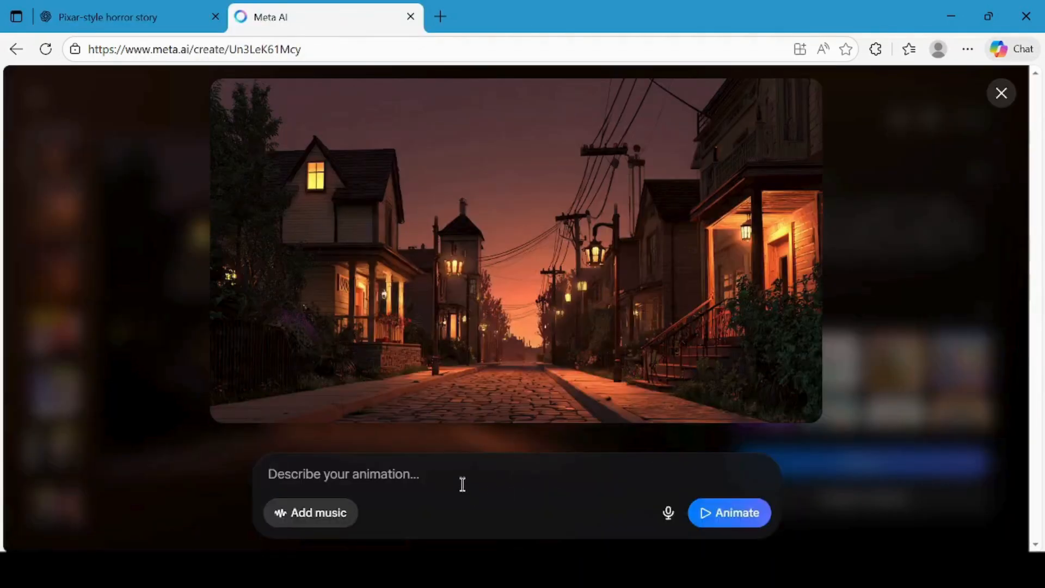
right_click(457, 472)
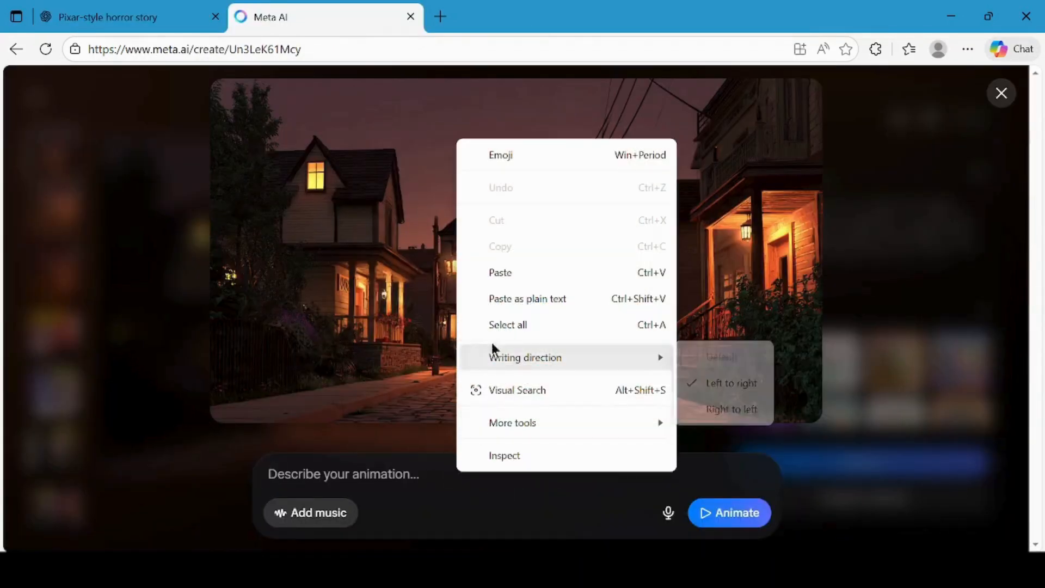
click(507, 275)
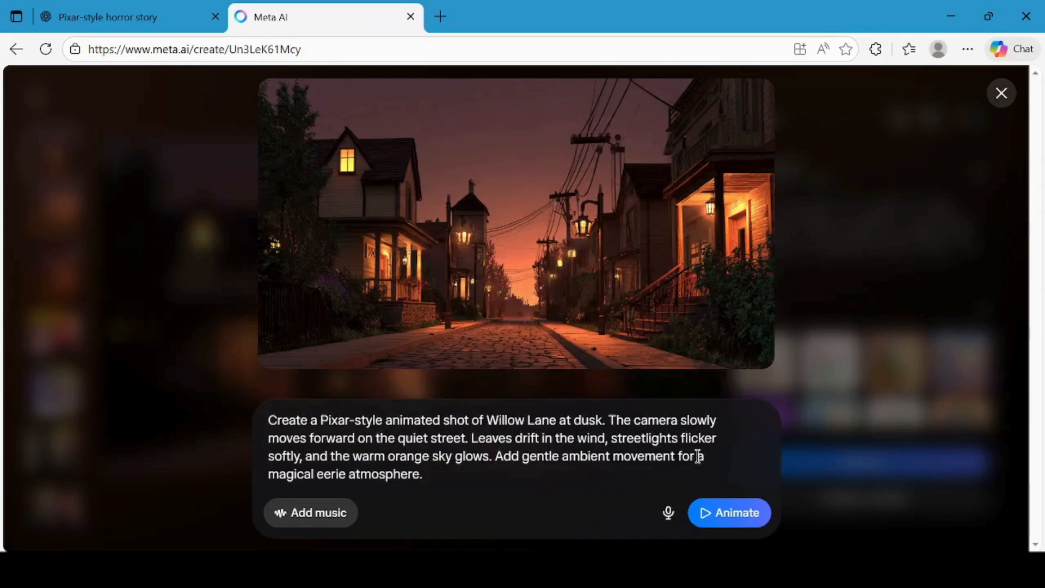
Step: Look through the suggested music tracks for the animation and close the music selection without applying any
click(331, 514)
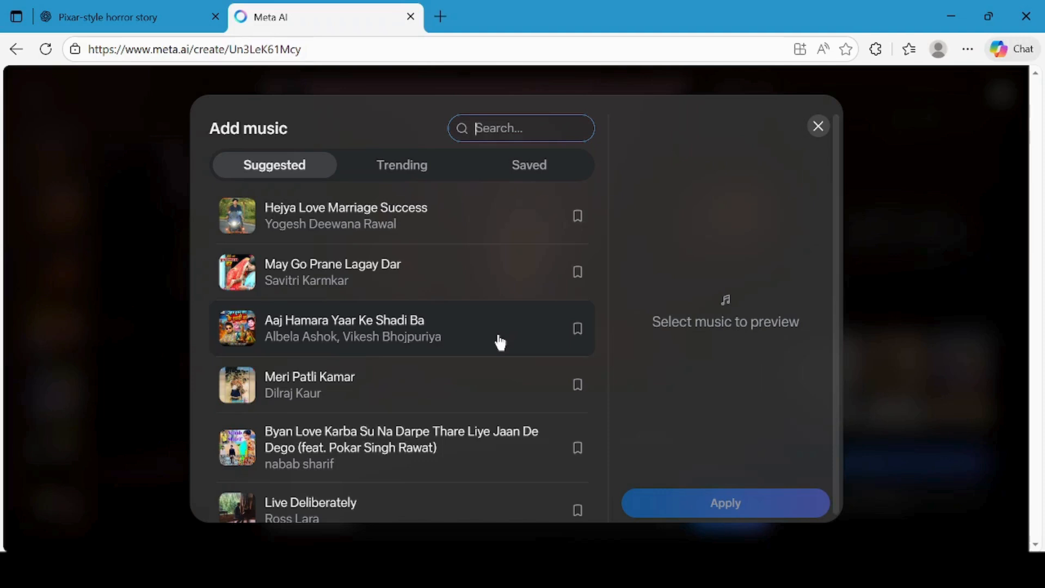
scroll(506, 327, down, 4)
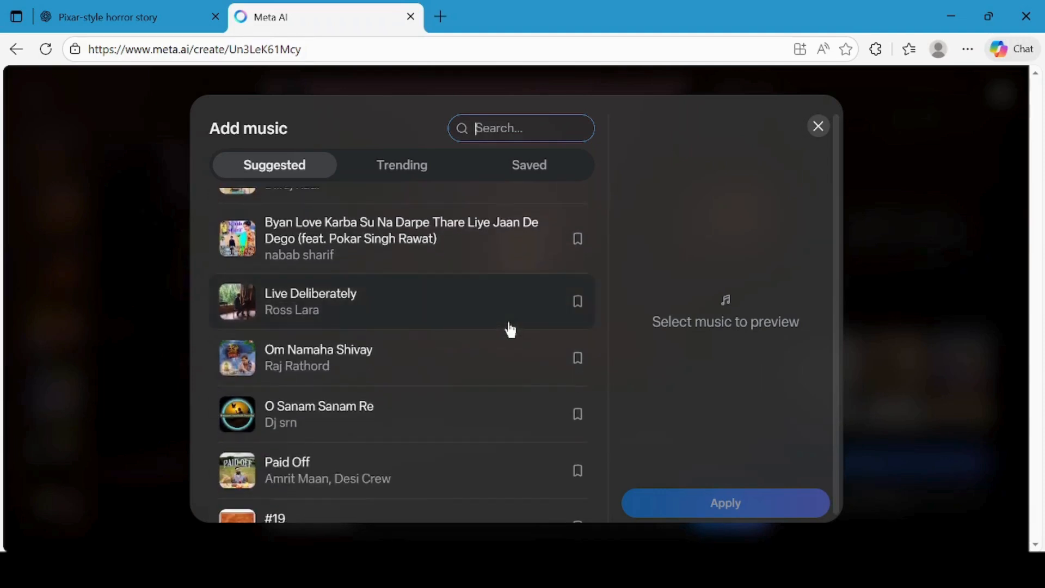
scroll(510, 329, up, 4)
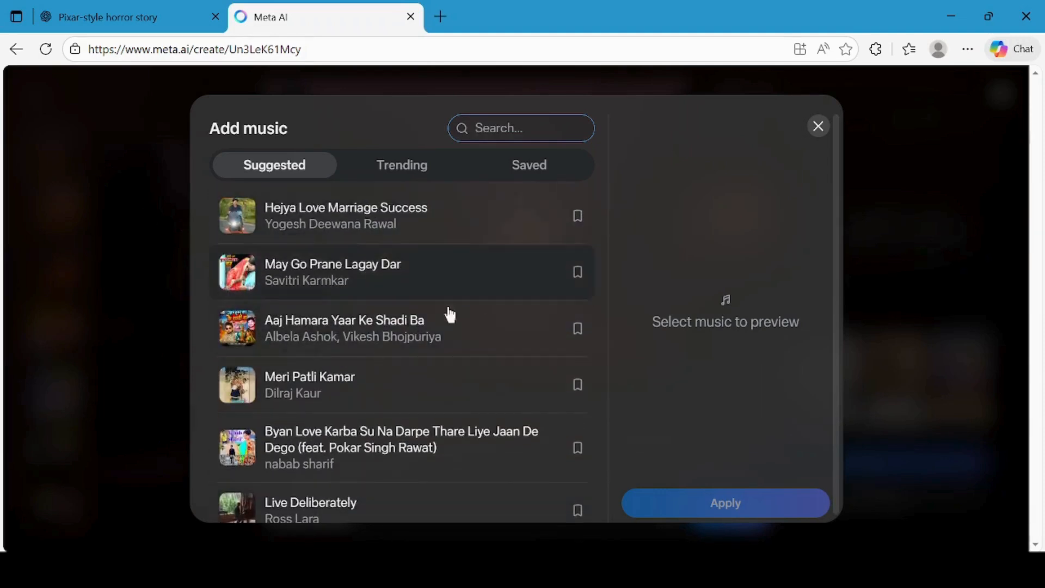
click(818, 128)
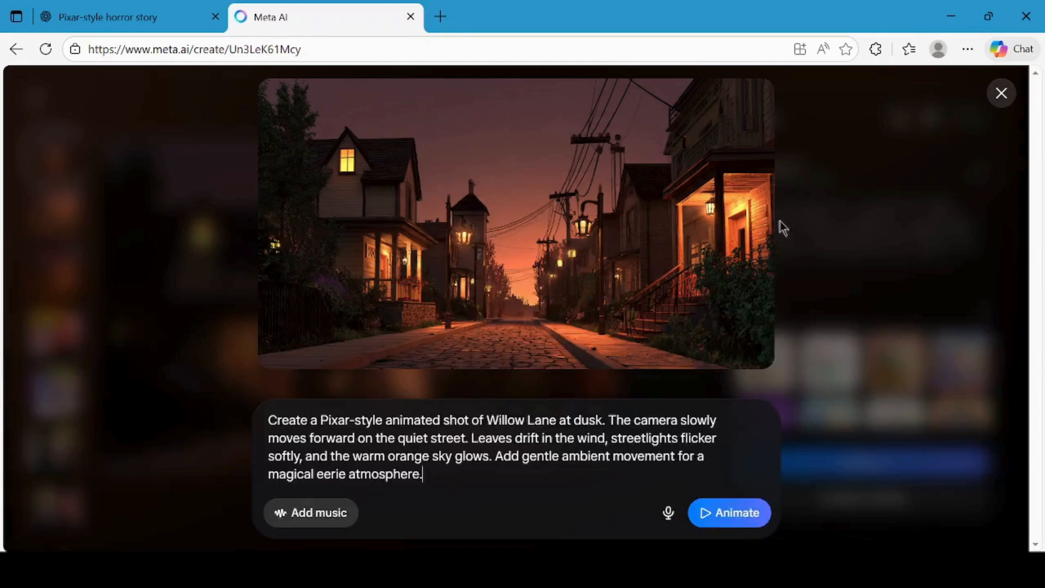
Step: Generate the Willow Lane animation from the pasted prompt and download the resulting video
click(731, 516)
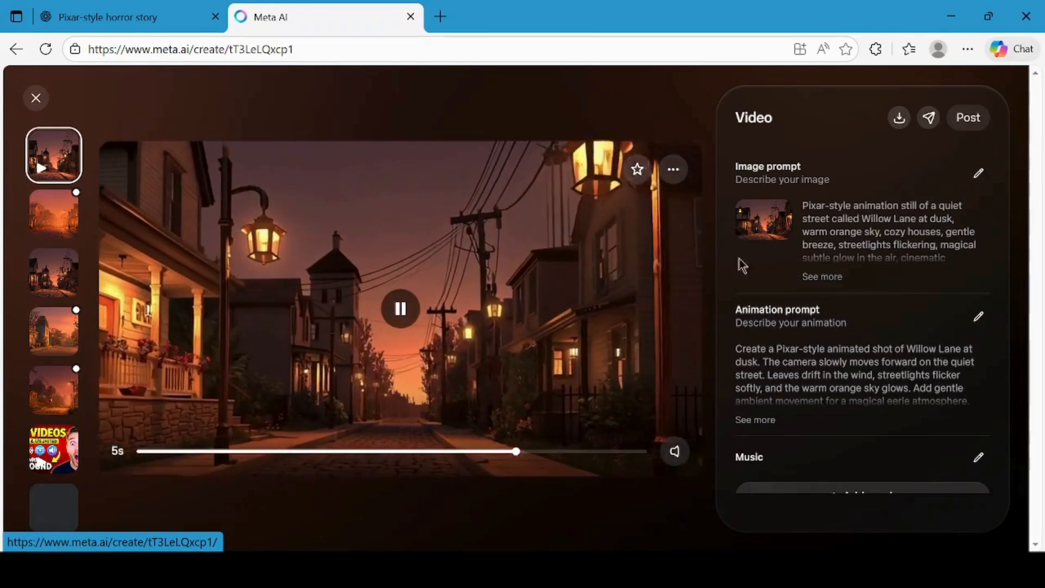
click(899, 117)
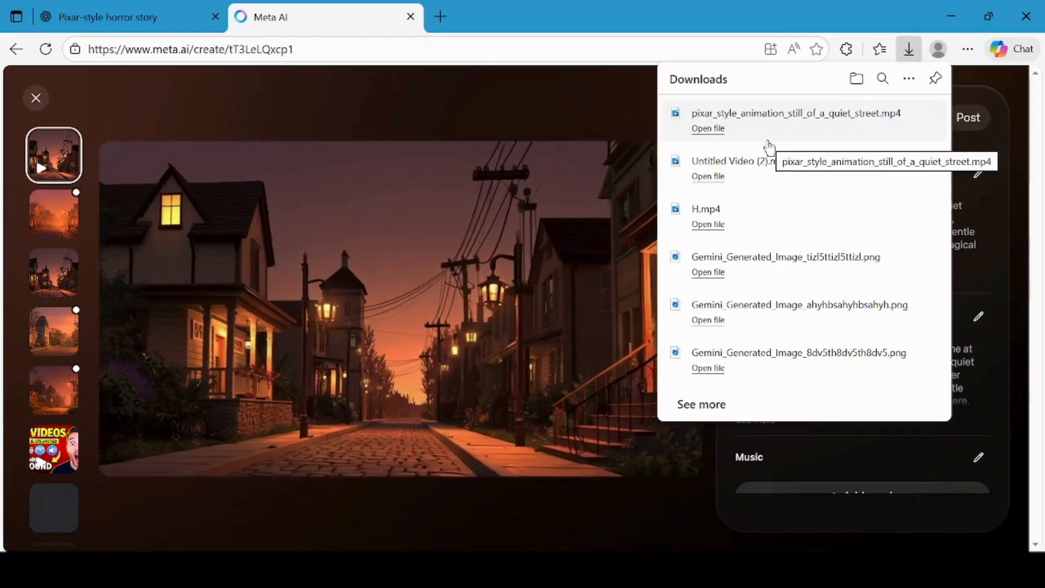
Step: Open the downloaded quiet street video and save its final frame at 0m5s as a .jpg in Downloads, then close the player
click(708, 128)
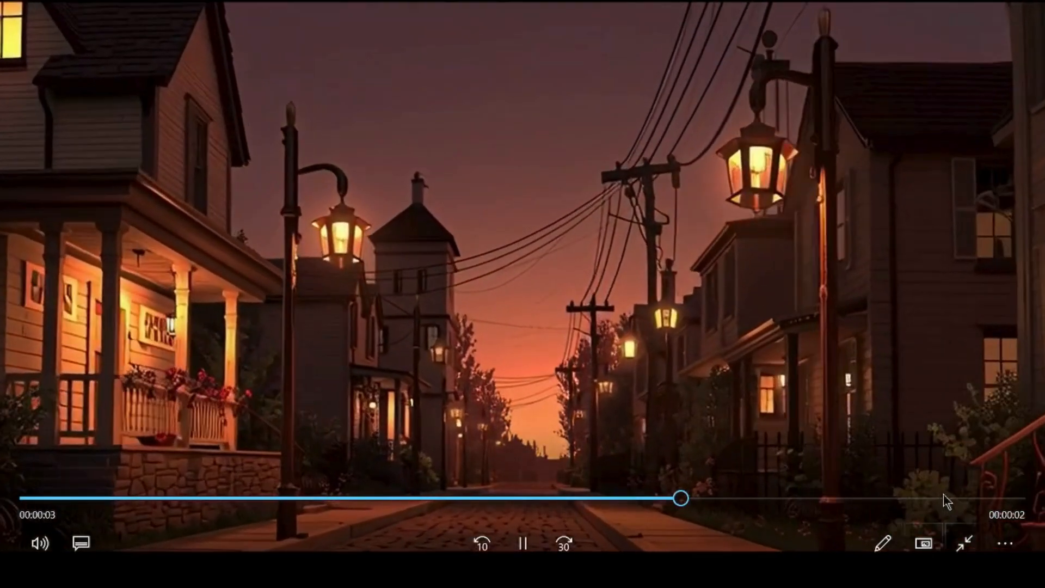
click(944, 497)
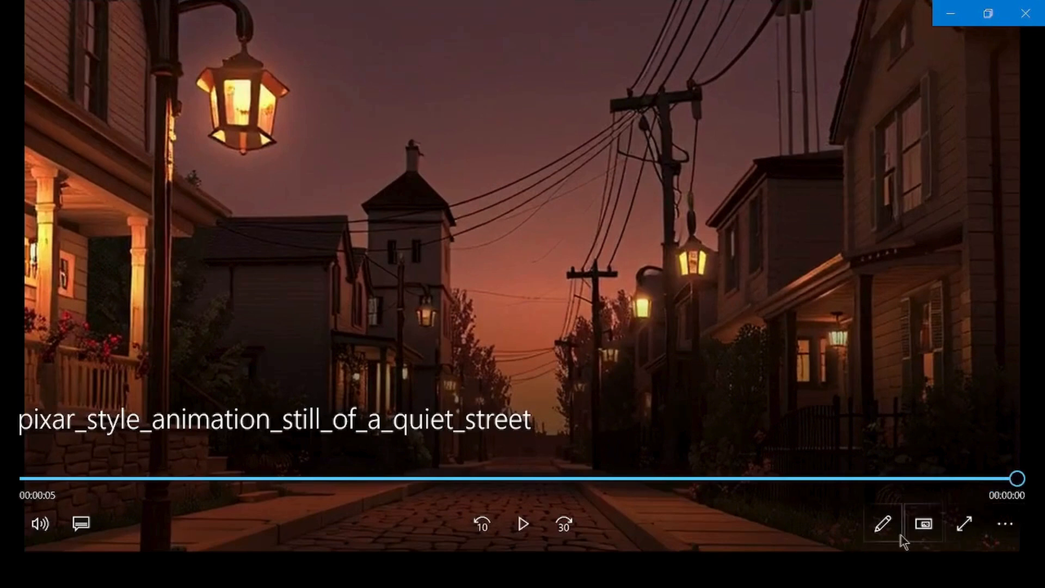
click(882, 523)
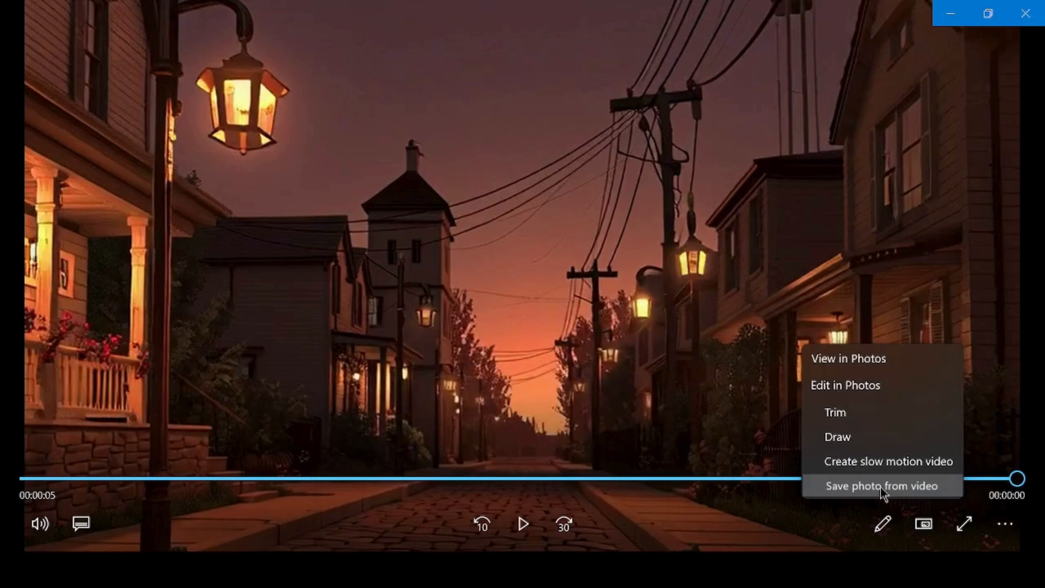
click(882, 489)
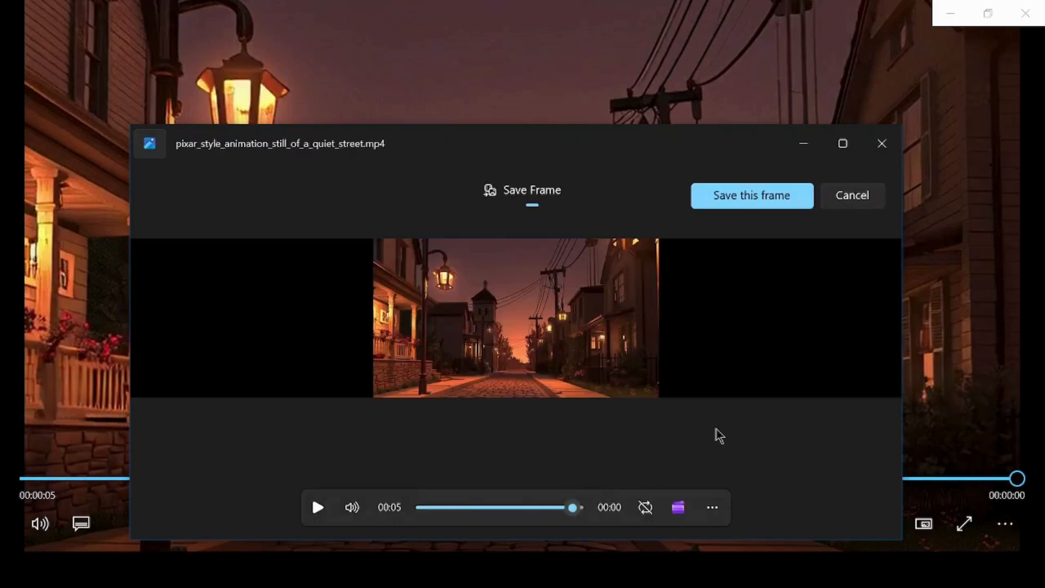
click(759, 196)
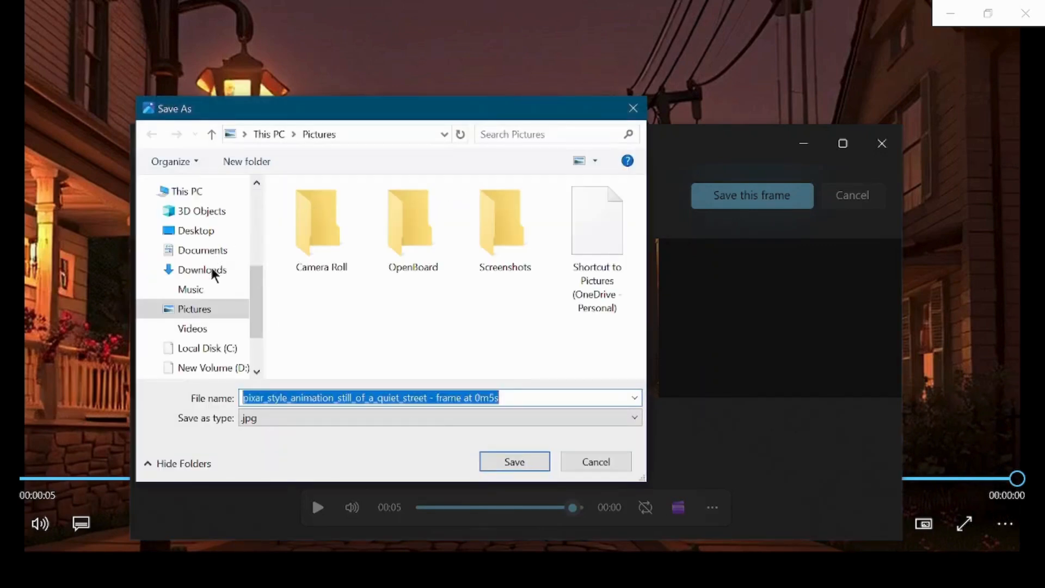
click(214, 272)
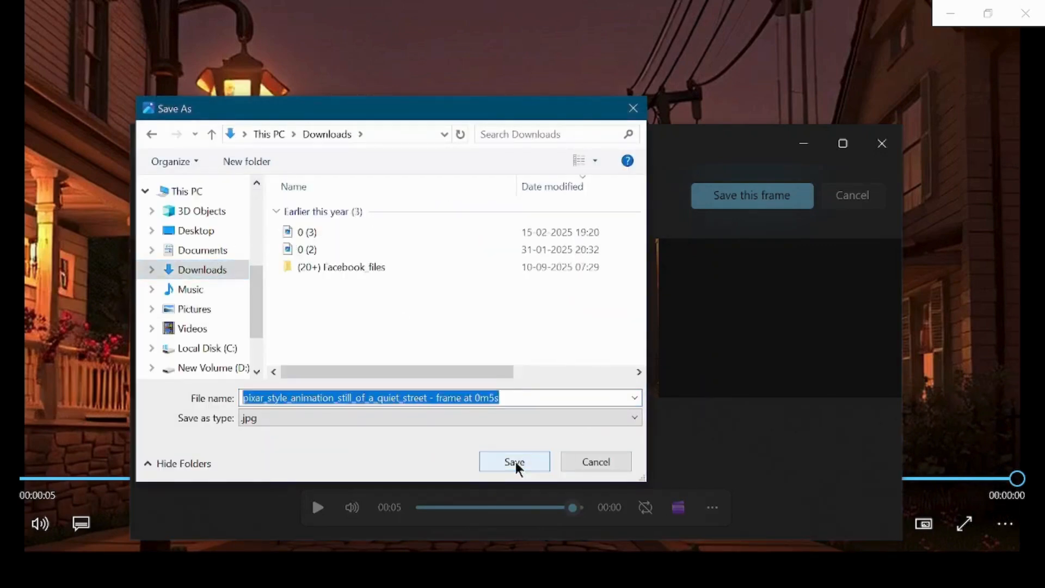
click(516, 464)
click(882, 144)
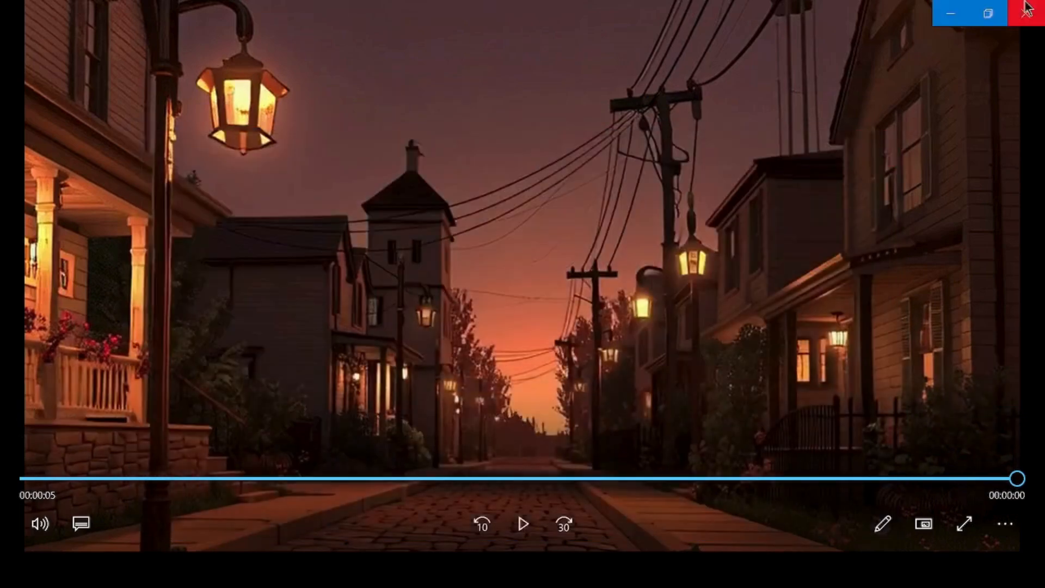
click(1025, 12)
Step: Return to Meta AI's creation page, set the output type to Video and upload the saved quiet street frame from Downloads
click(35, 100)
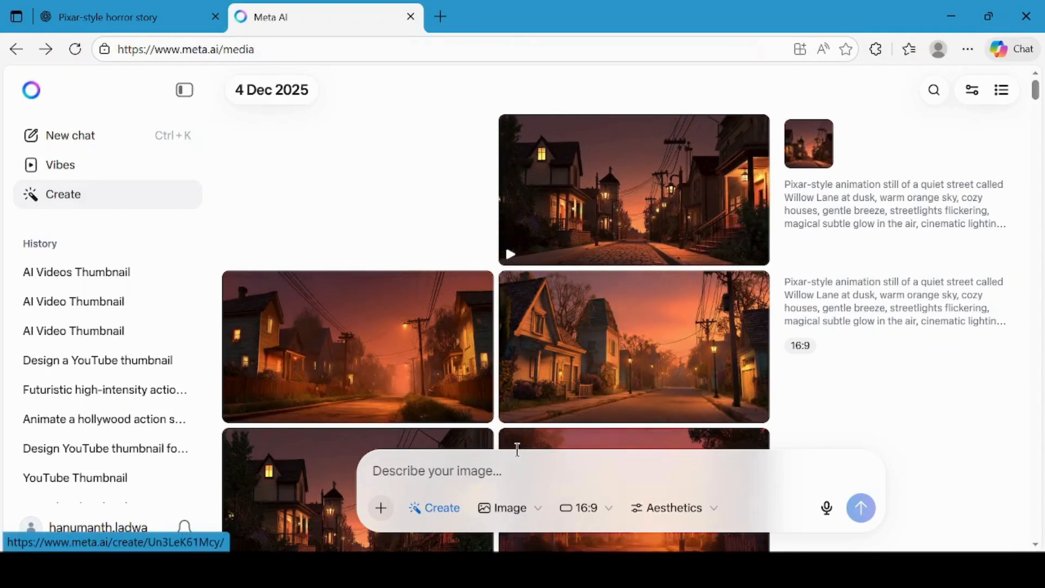
click(522, 508)
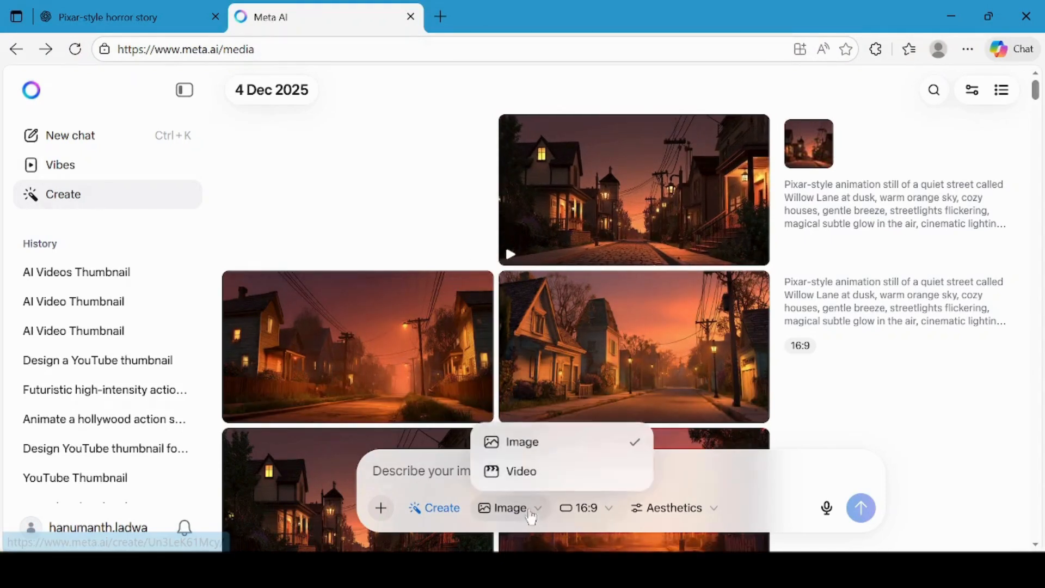
click(549, 482)
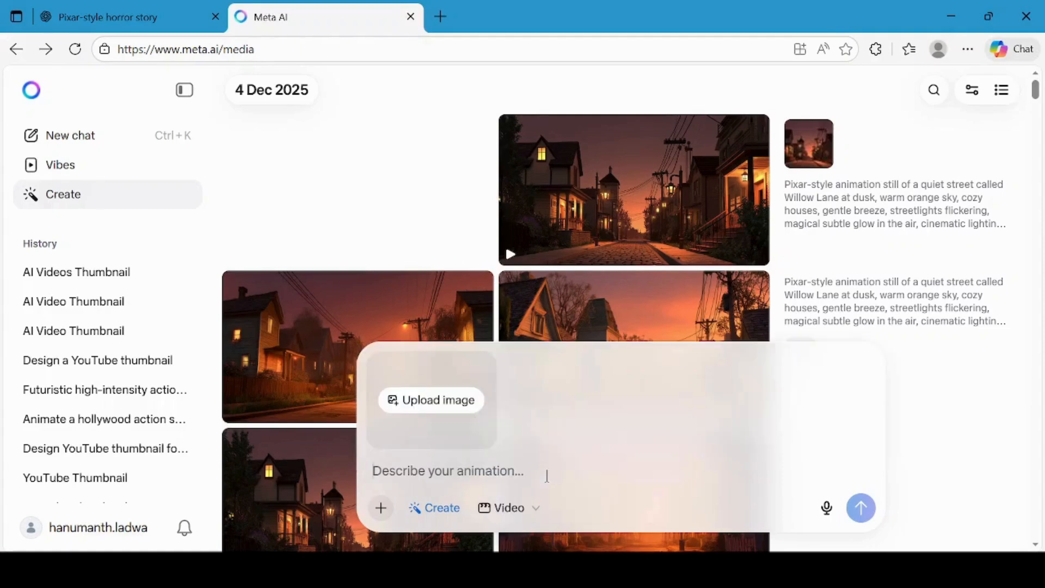
click(440, 403)
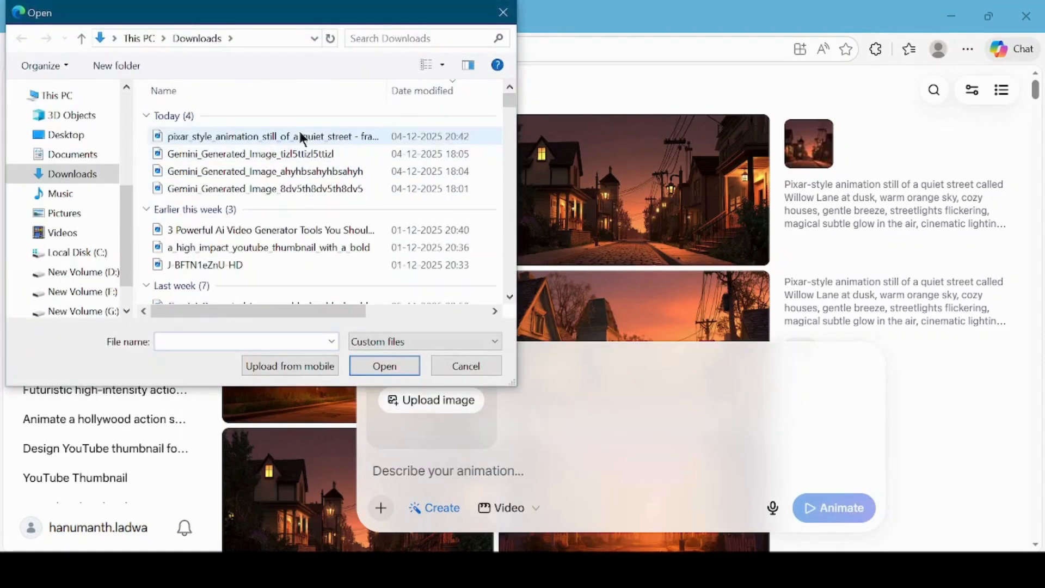
double_click(304, 136)
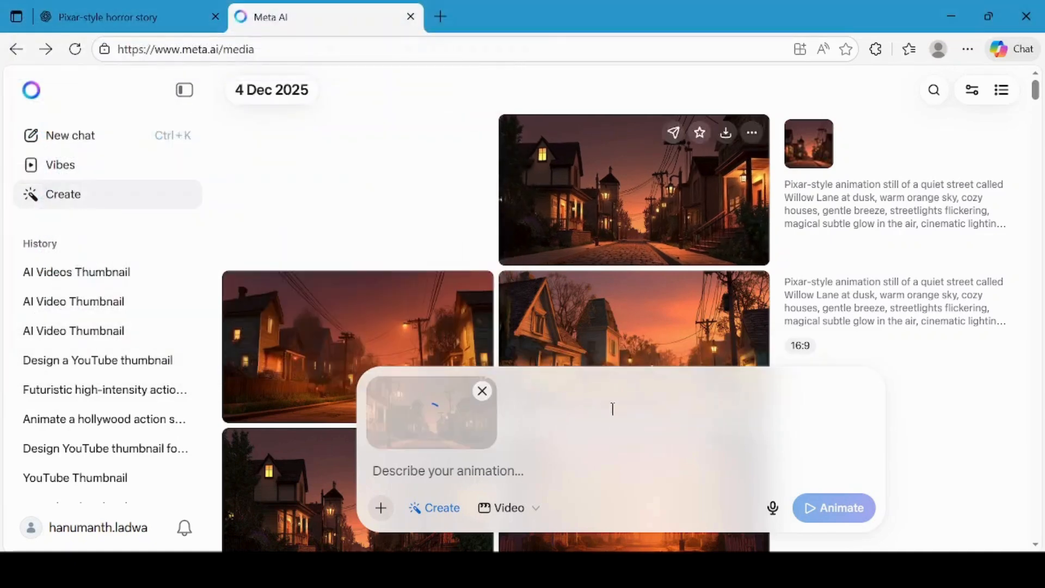
Step: Copy the Scene 2 – Power Outage Inside the House video prompt from ChatGPT into Meta AI's animation description and animate the uploaded frame
click(125, 16)
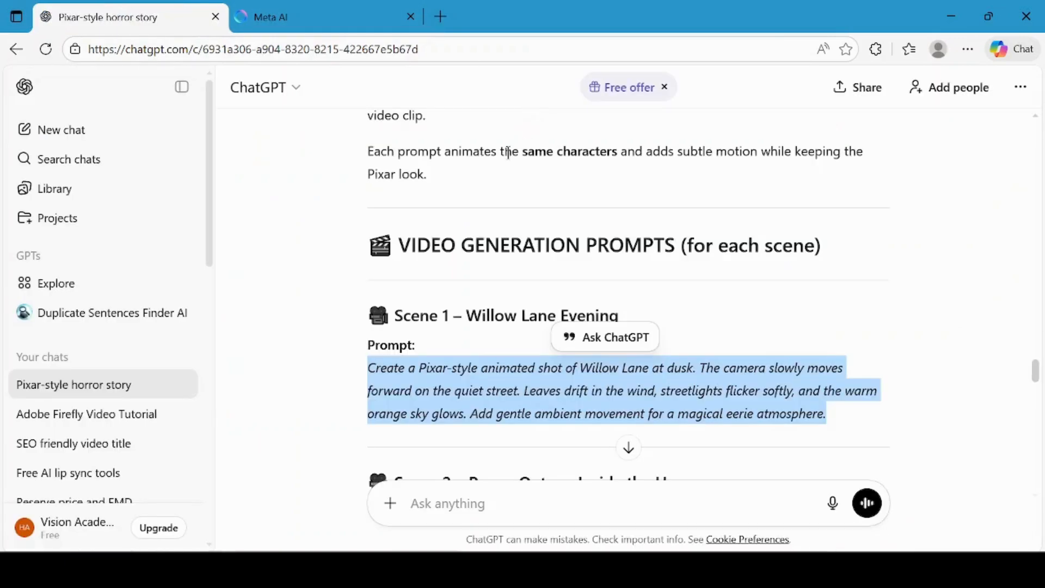
scroll(548, 378, down, 2)
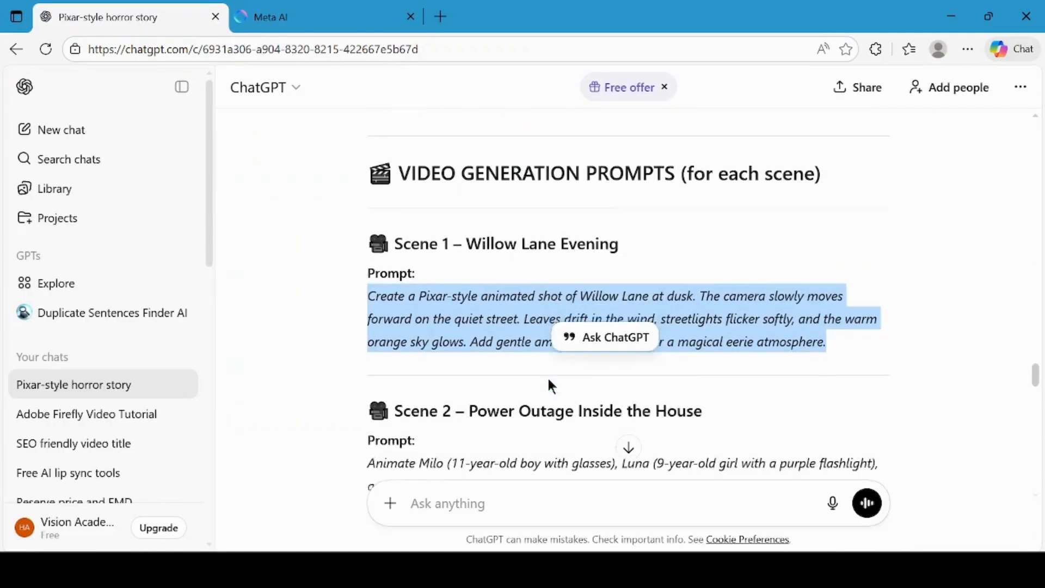
triple_click(509, 432)
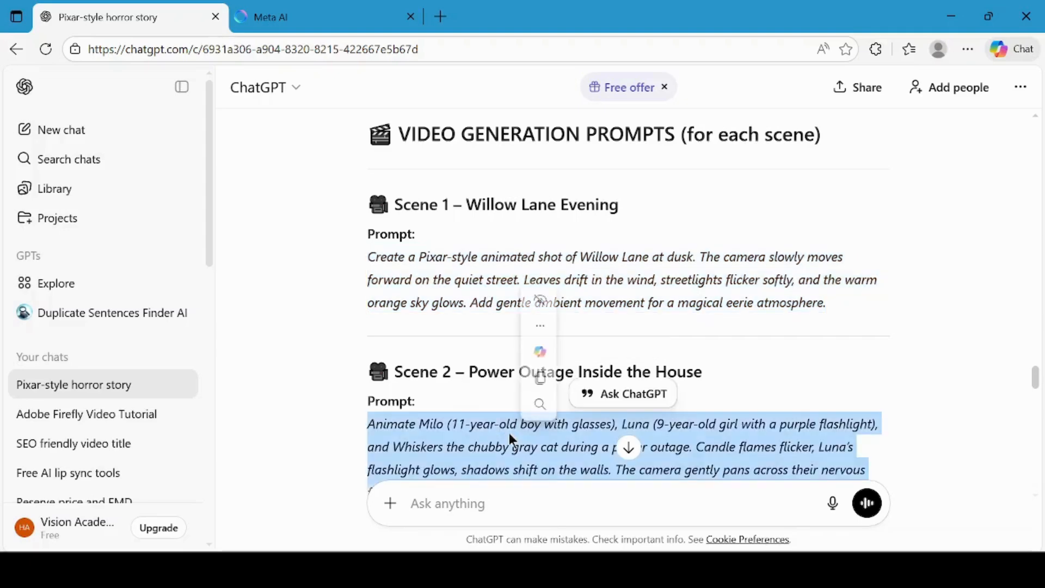
right_click(510, 422)
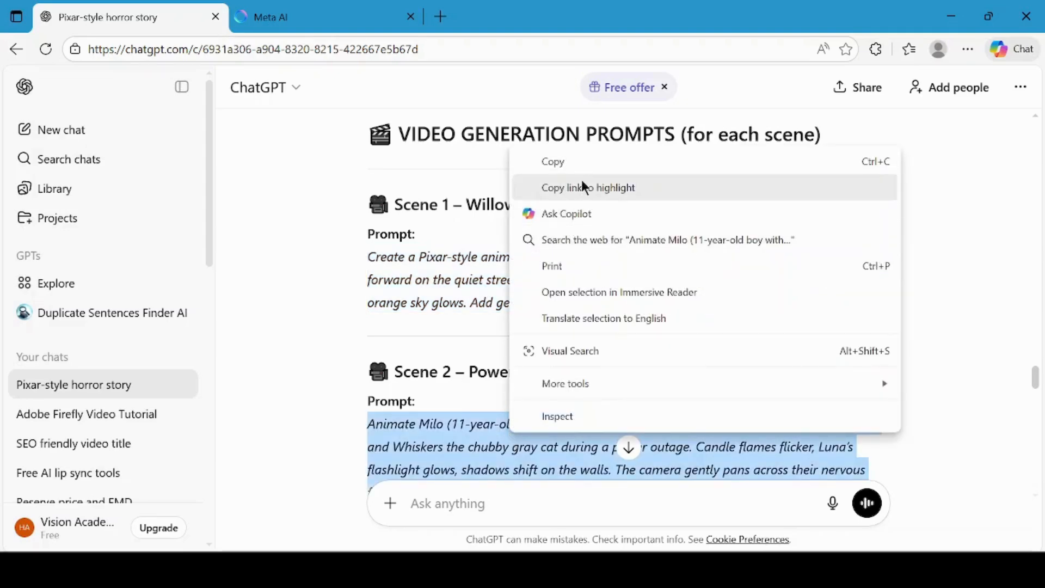
click(574, 163)
click(337, 19)
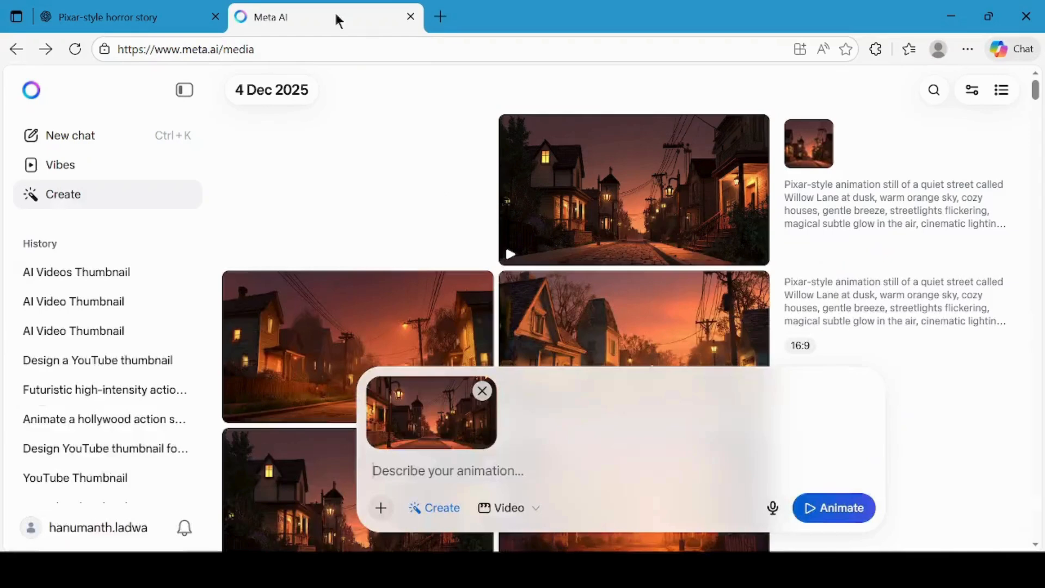
right_click(509, 476)
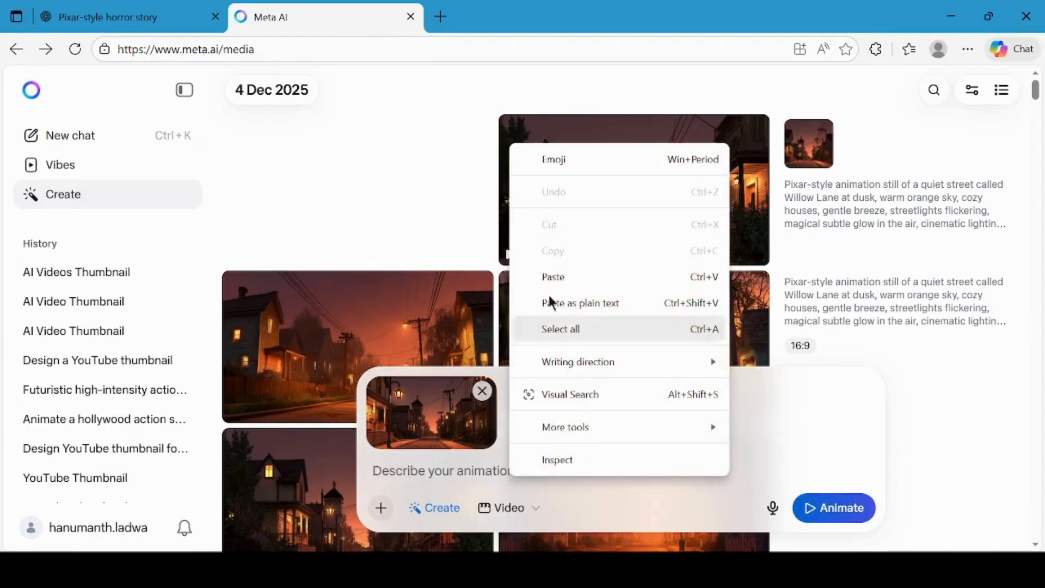
click(557, 278)
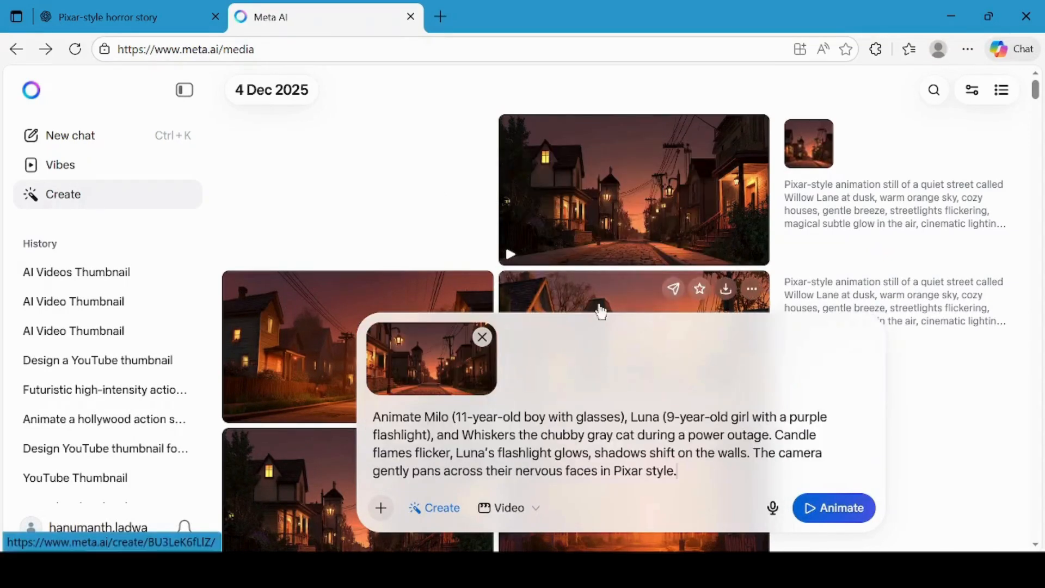
click(836, 508)
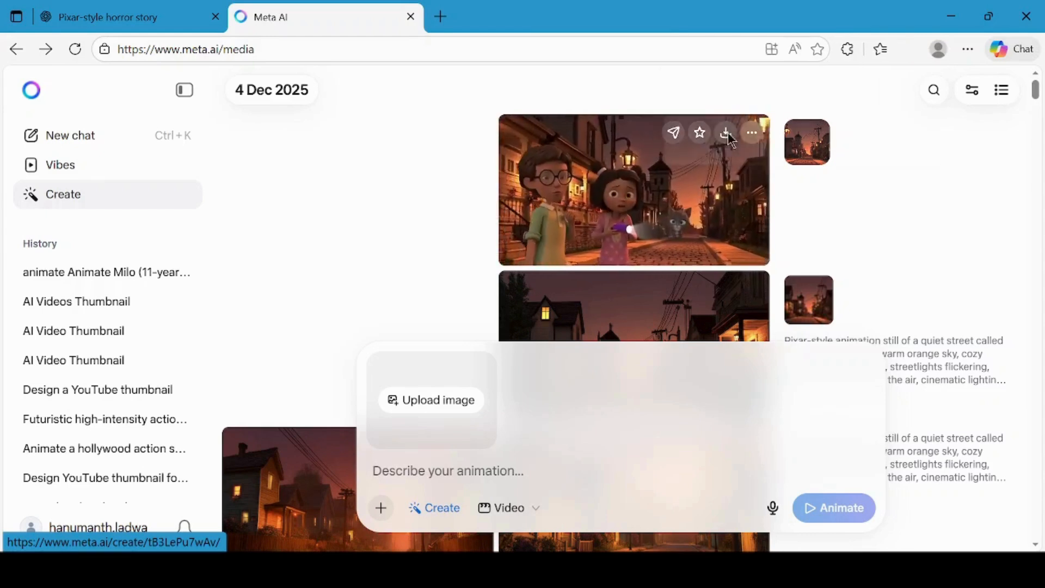
Step: Download the generated Scene 2 power outage video and save its final frame at 0m5s as a .jpg in Downloads
click(727, 135)
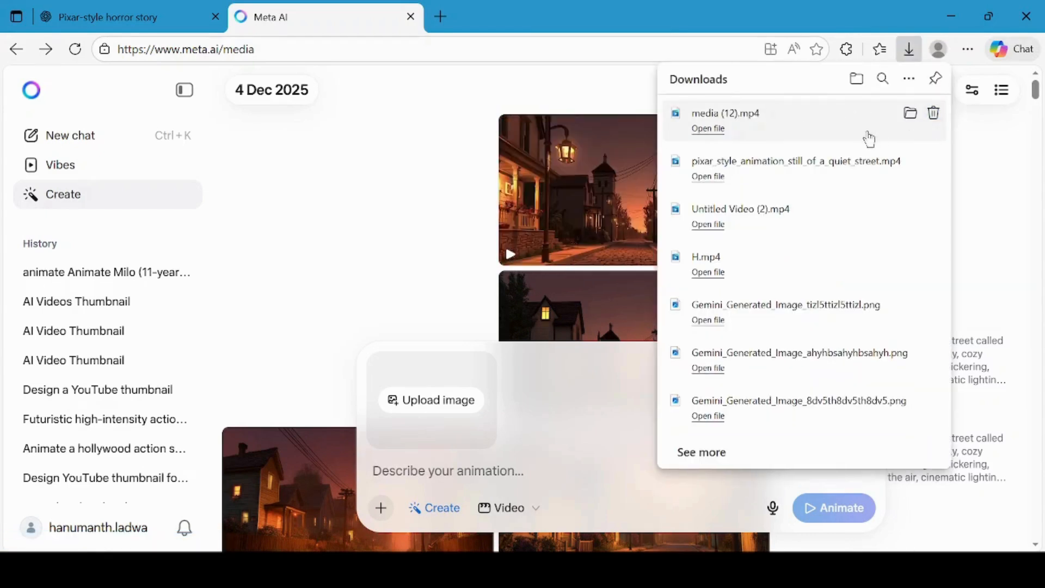
click(720, 131)
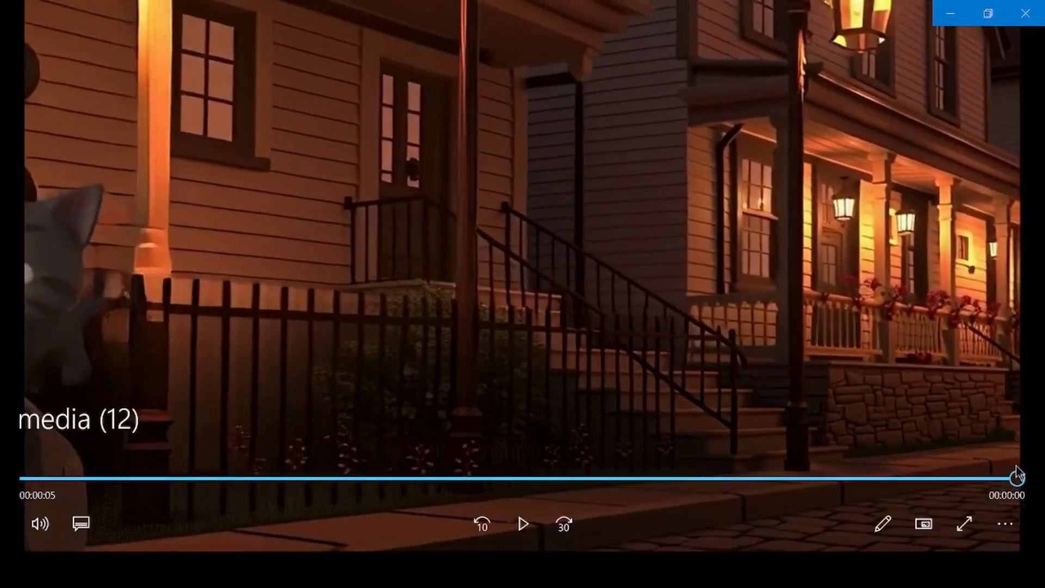
click(882, 524)
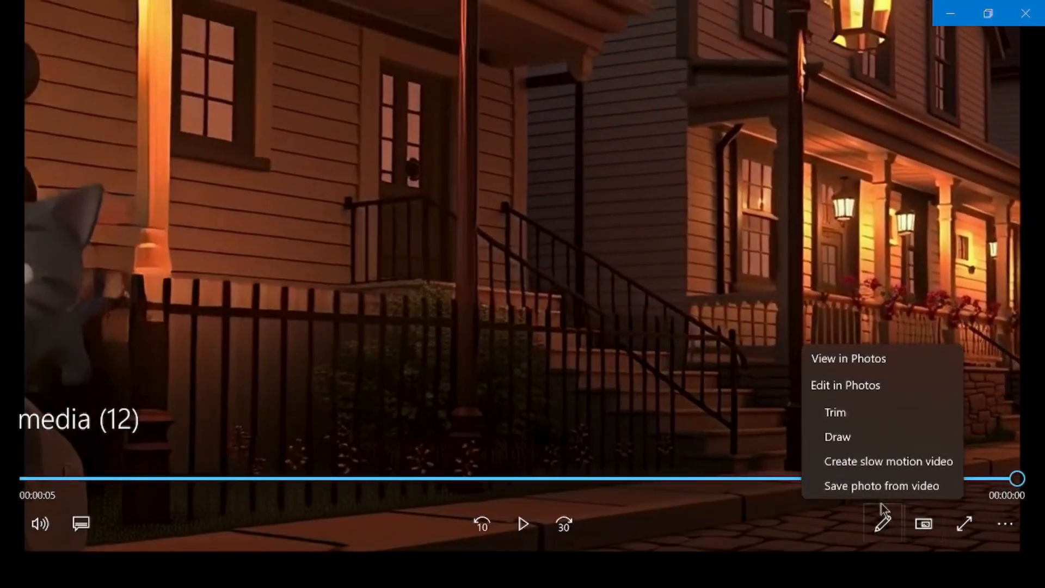
click(858, 485)
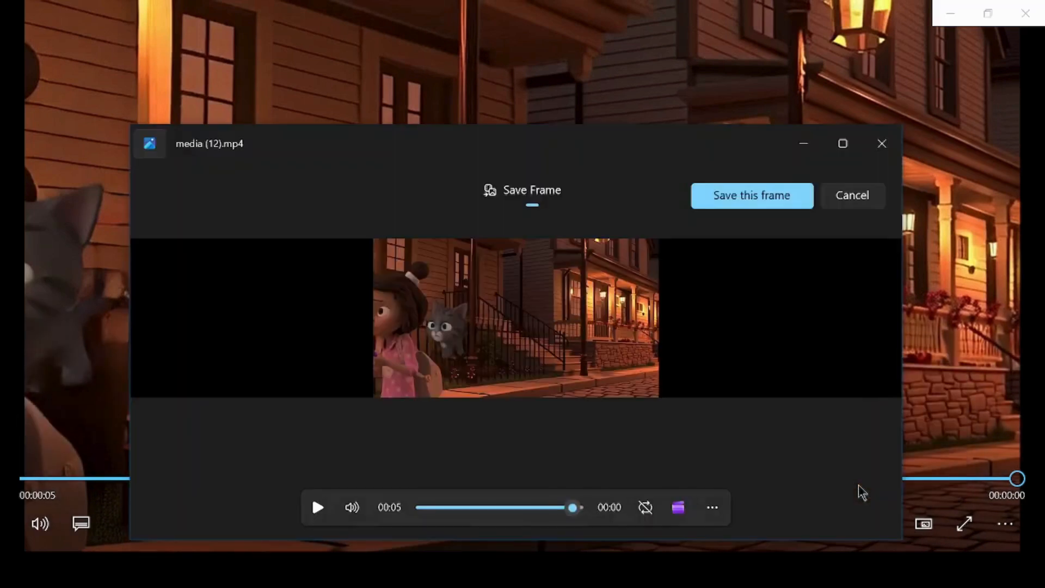
click(780, 206)
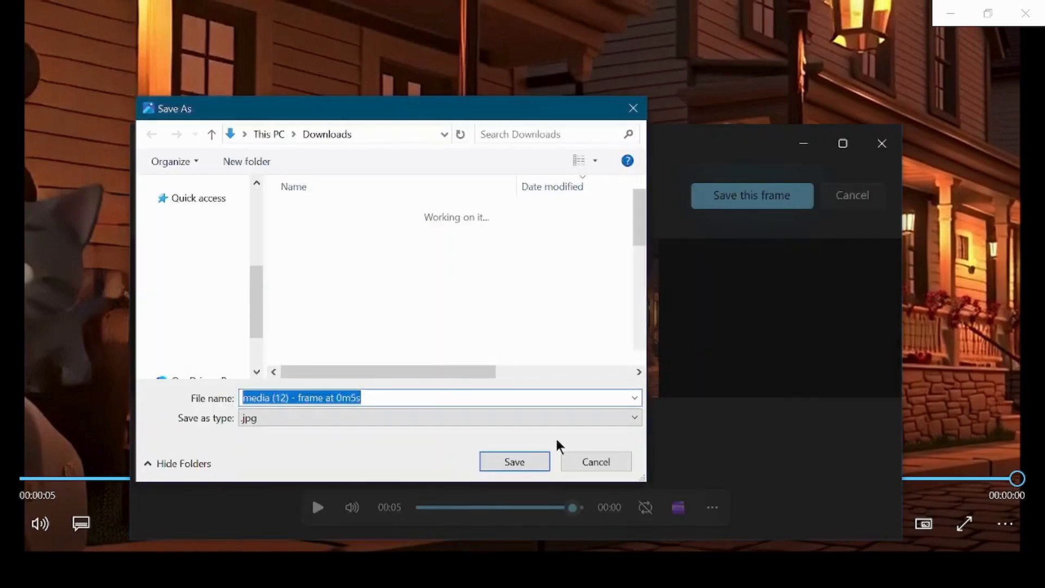
click(514, 462)
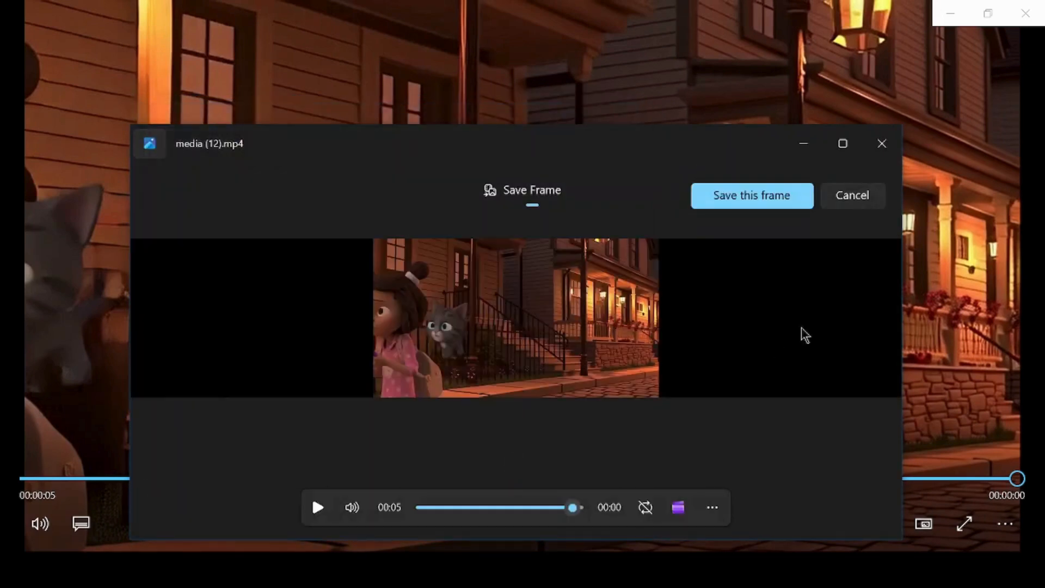
click(883, 149)
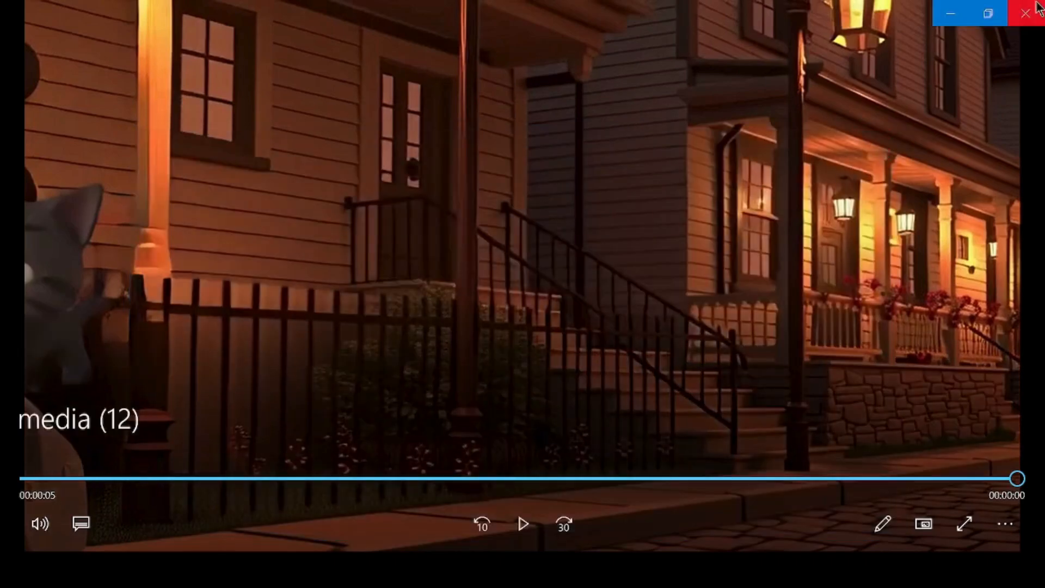
click(1025, 13)
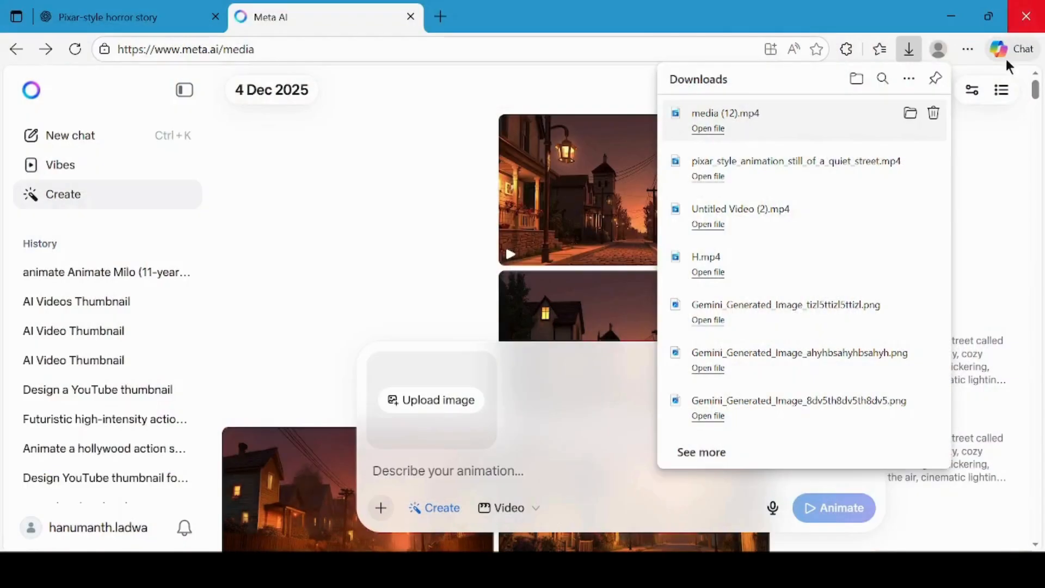
Step: Upload the saved "media (12) - frame at 0m5s" image from Downloads as the starting image for the next Meta AI animation
click(536, 397)
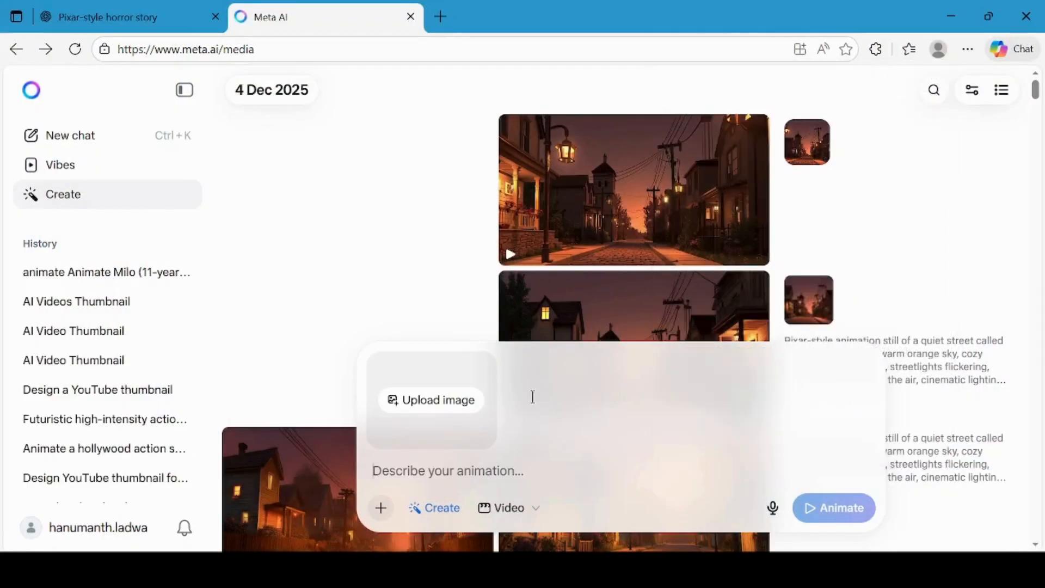
click(447, 405)
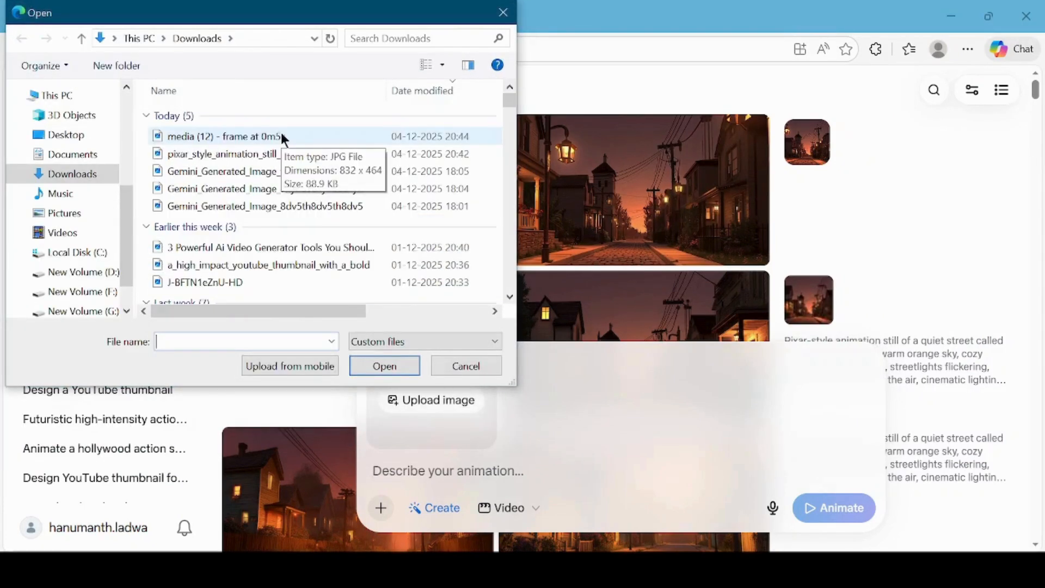
double_click(218, 136)
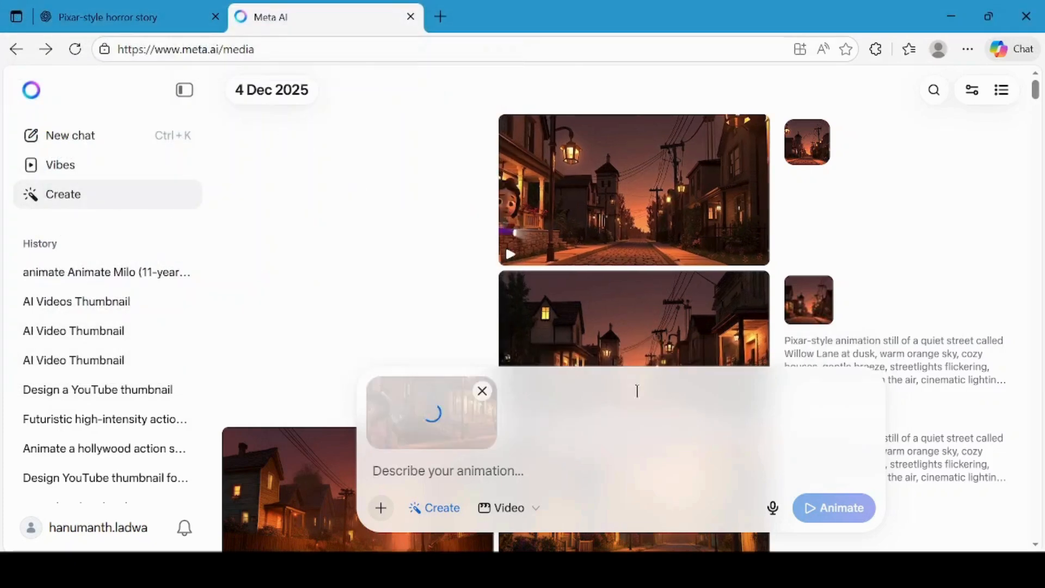
Step: Copy the Scene 3 – The Moving Shadow prompt from ChatGPT into Meta AI's animation description and animate the uploaded frame
click(147, 11)
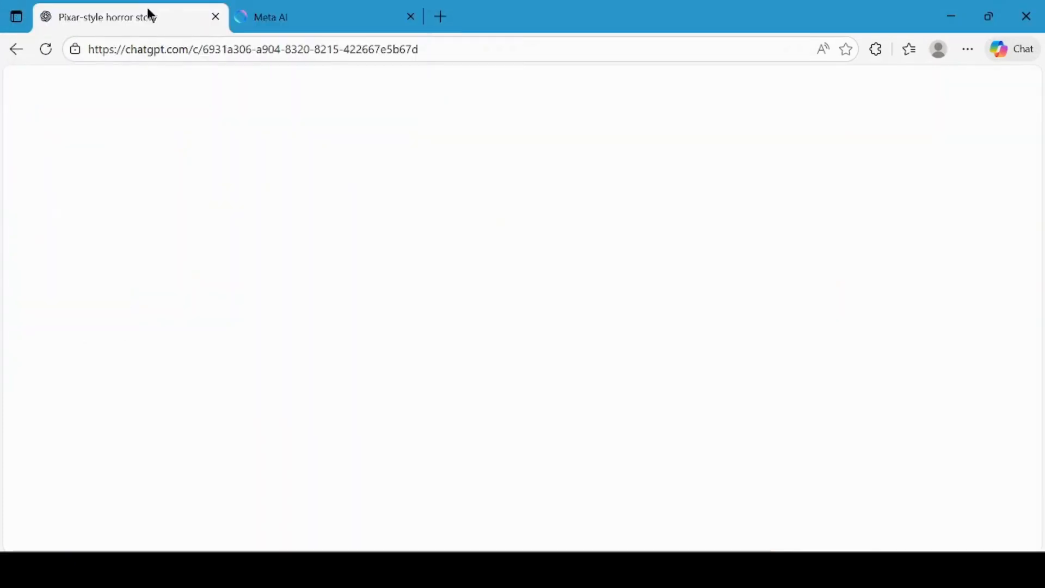
scroll(596, 321, down, 5)
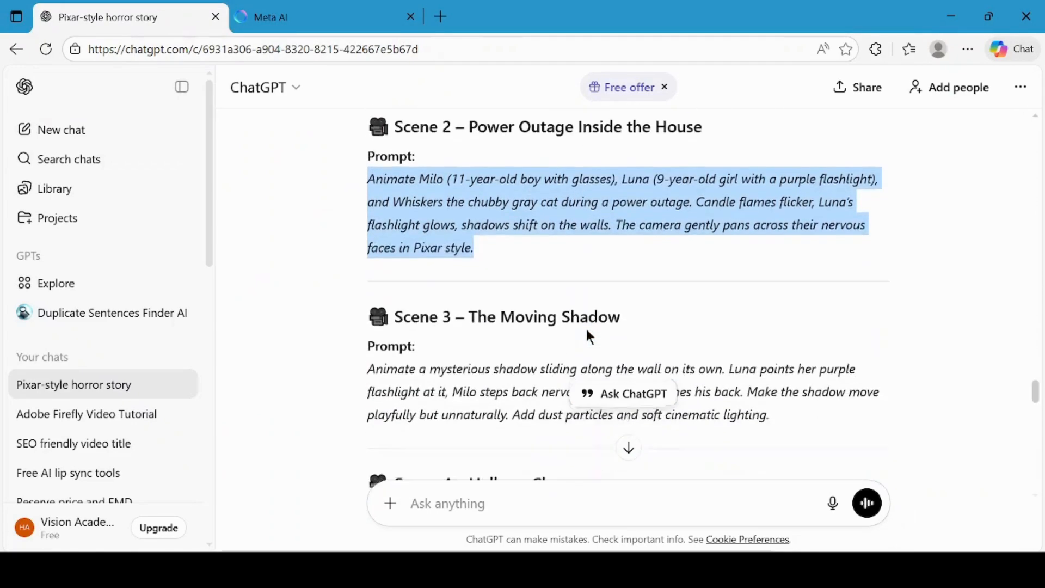
triple_click(515, 367)
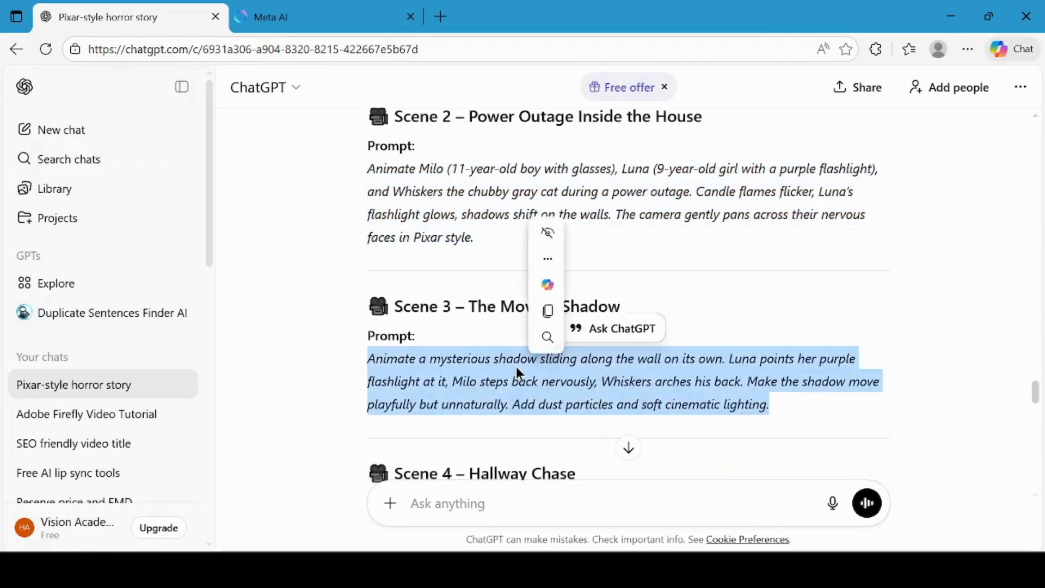
right_click(516, 366)
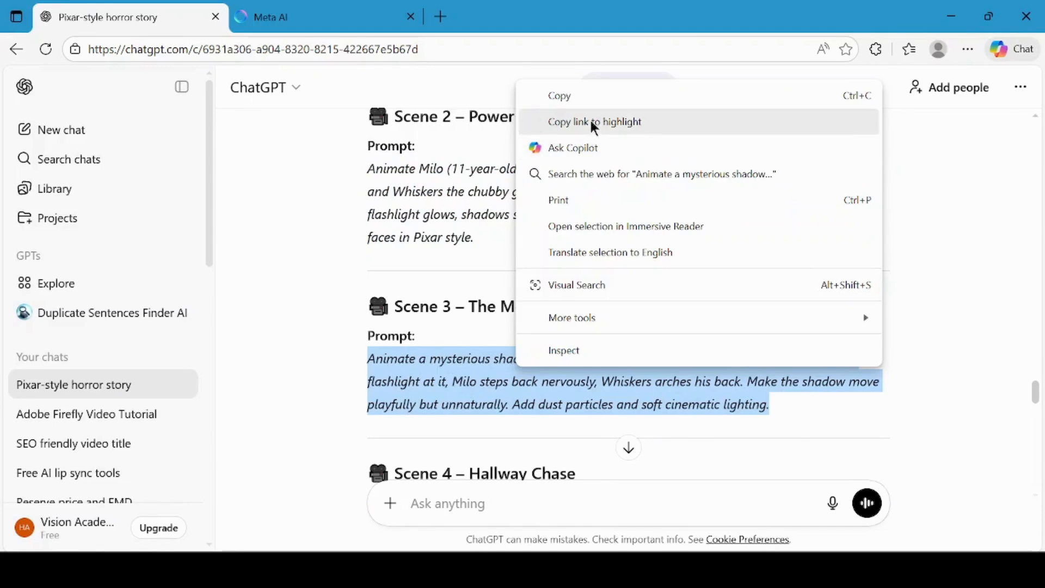
click(585, 97)
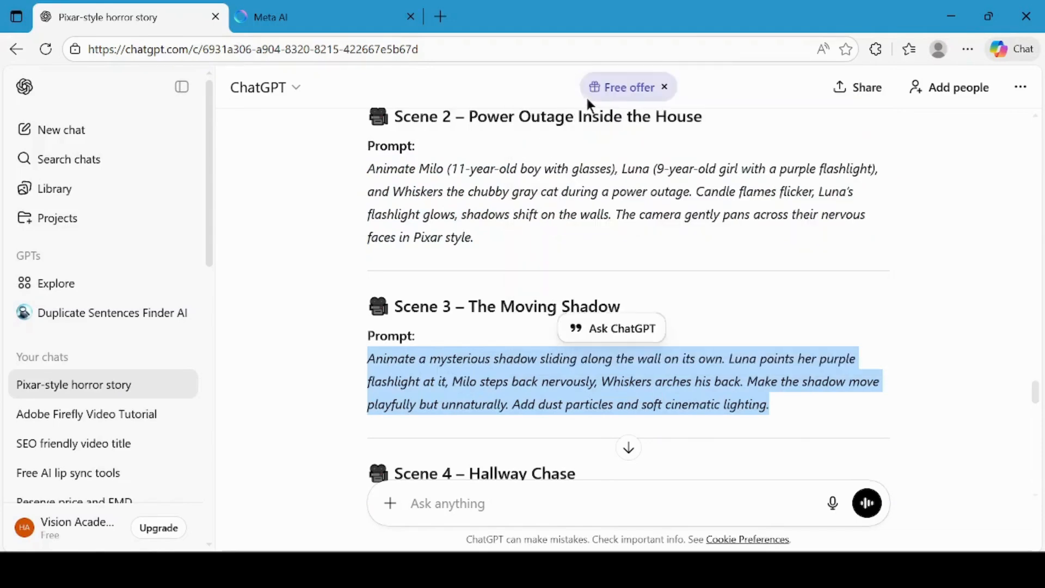
click(328, 16)
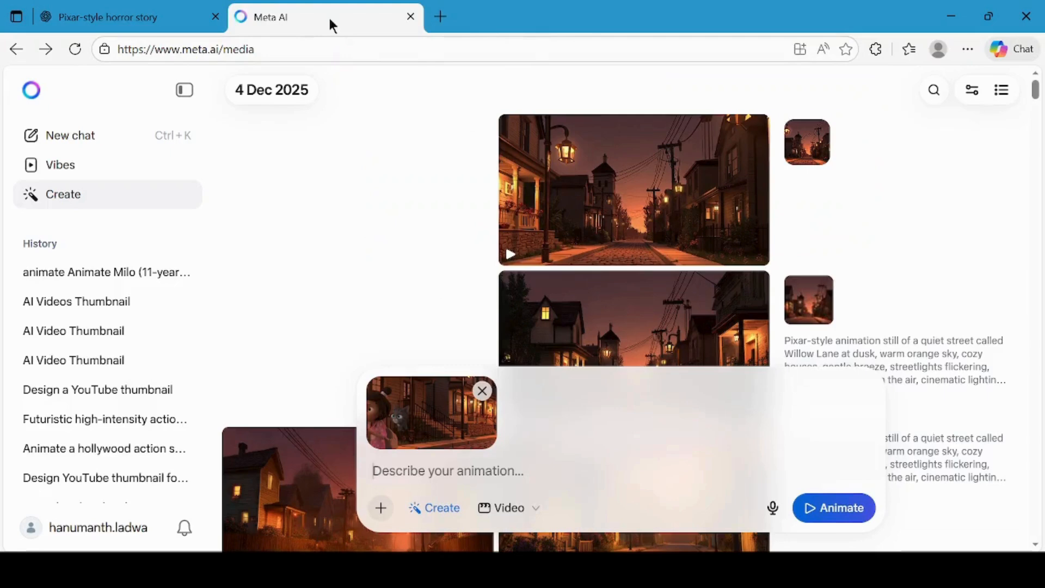
right_click(508, 471)
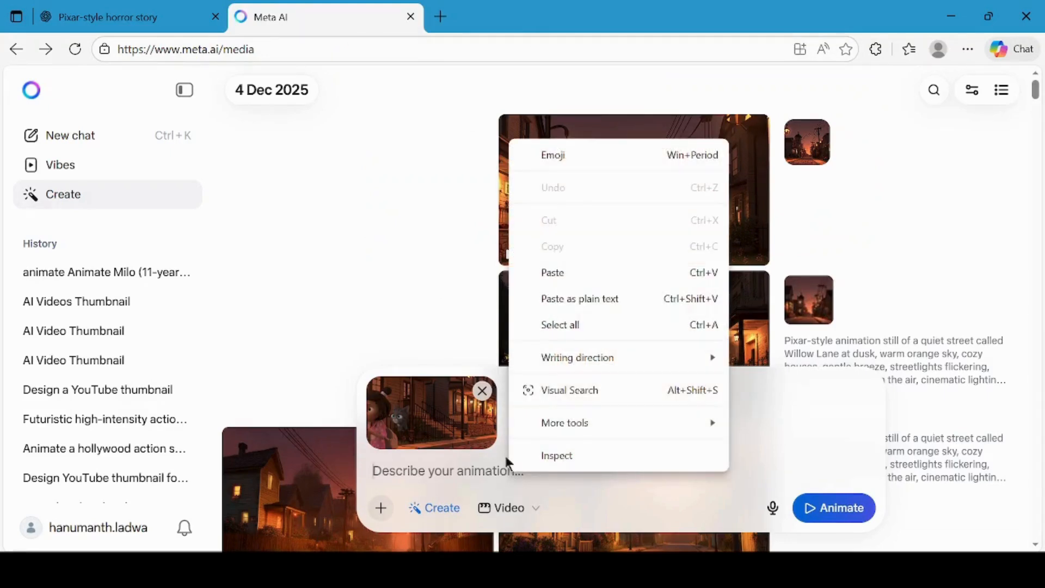
click(557, 272)
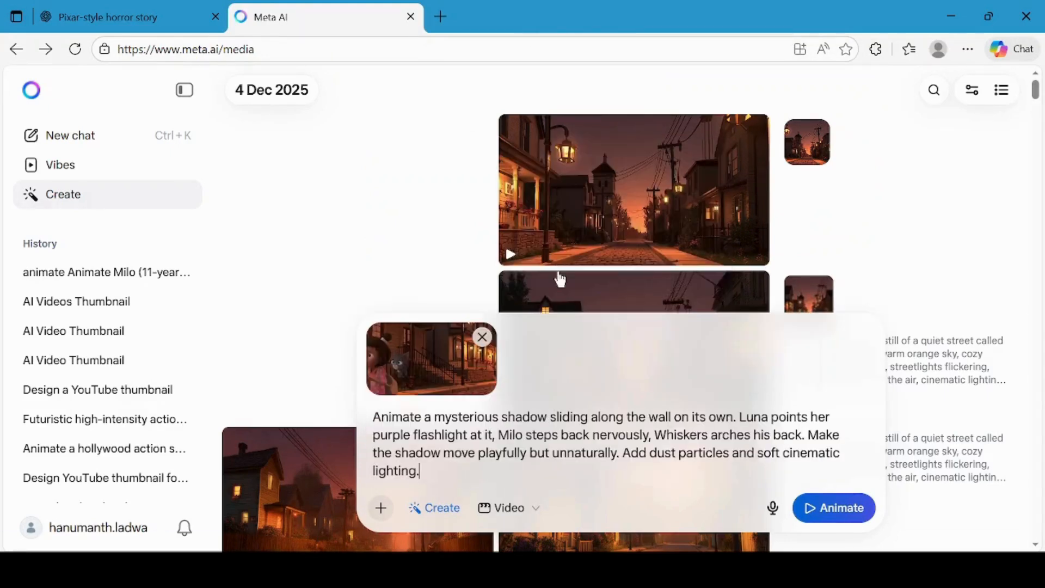
click(841, 514)
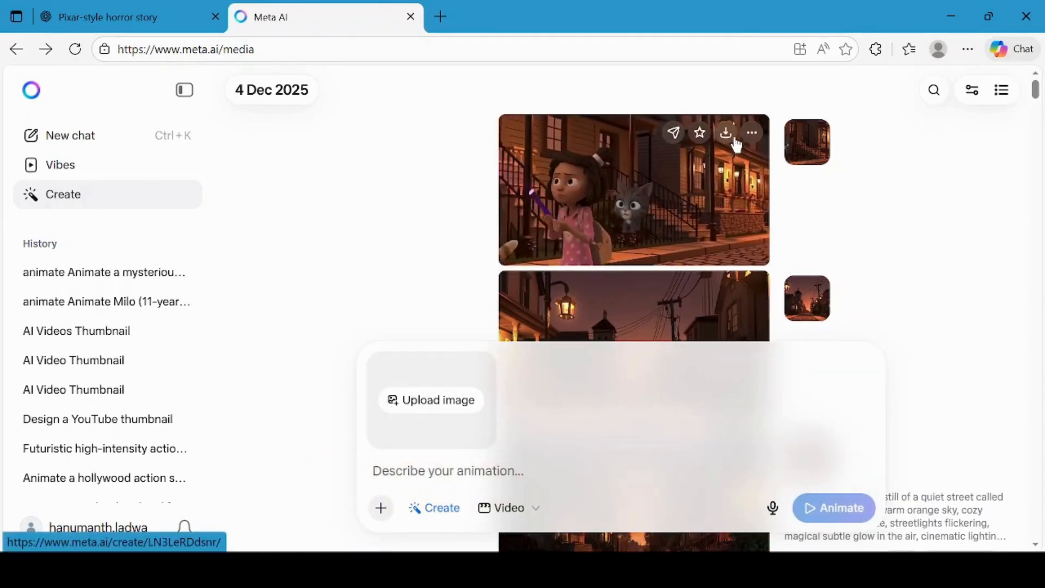
Step: Download the generated Scene 3 moving shadow video and open media (13).mp4 from the browser's downloads
click(729, 136)
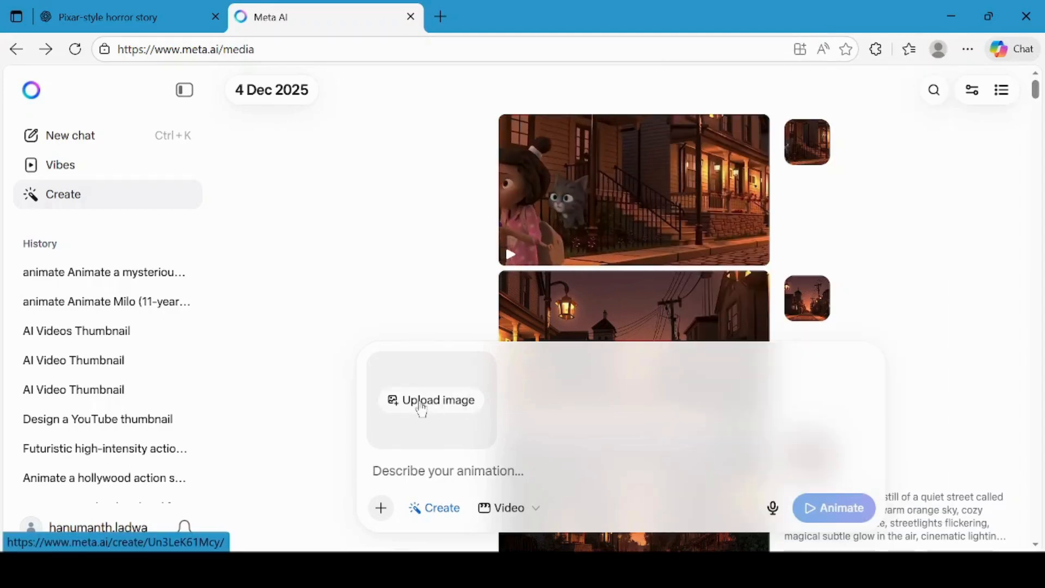
click(421, 402)
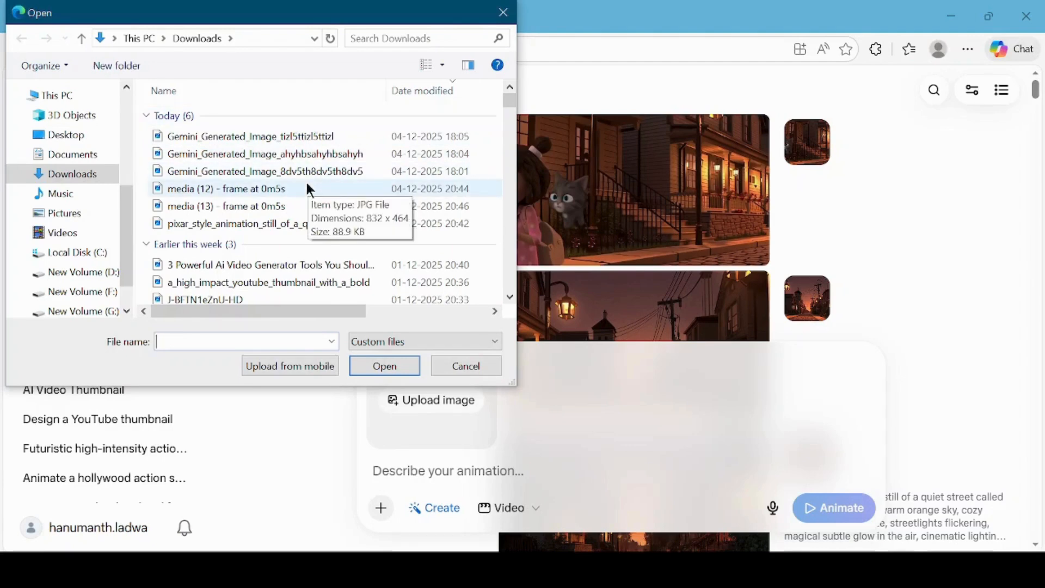
click(466, 366)
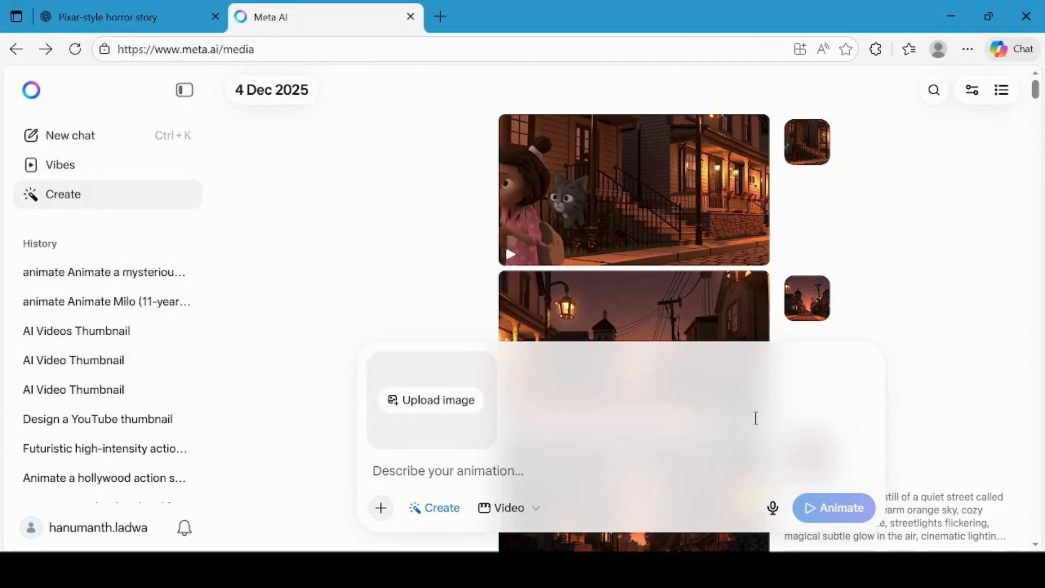
key(ctrl+j)
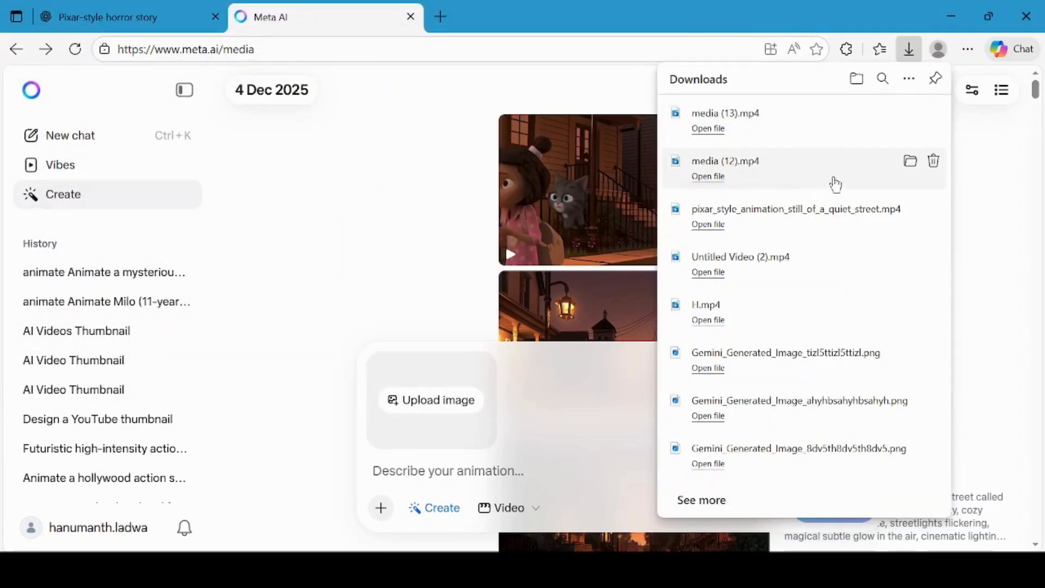
click(718, 134)
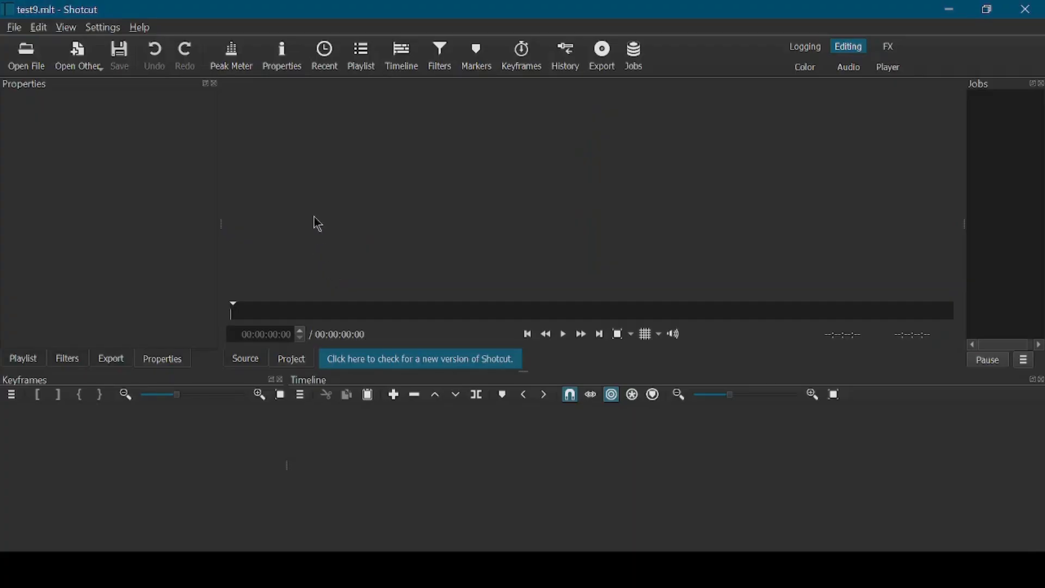
Step: Add the quiet street, media (12), media (13) and media (14) clips from the Downloads media folder to Shotcut's V1 track in that order
key(alt+Tab)
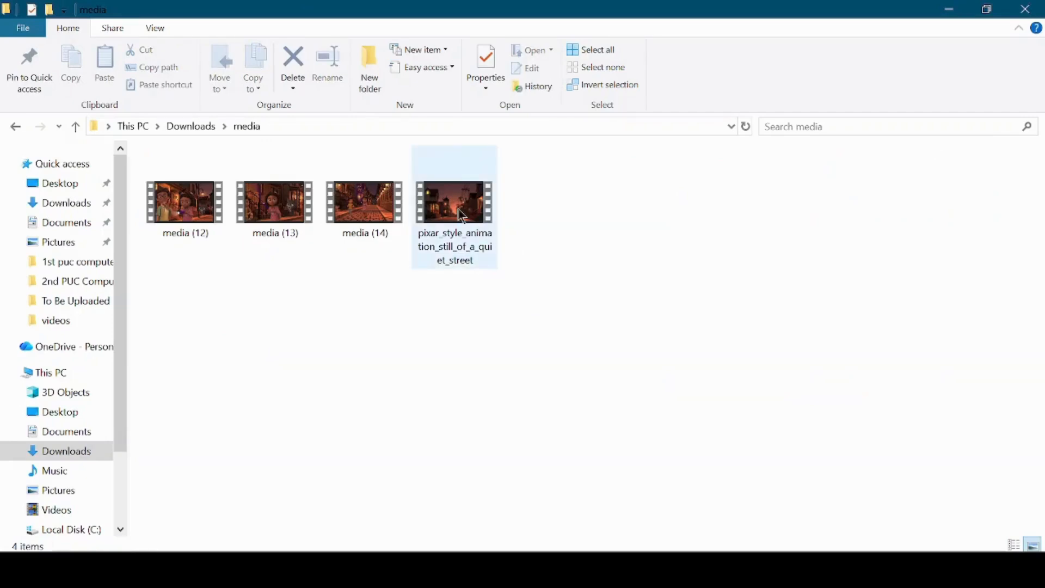
drag(454, 202, 361, 460)
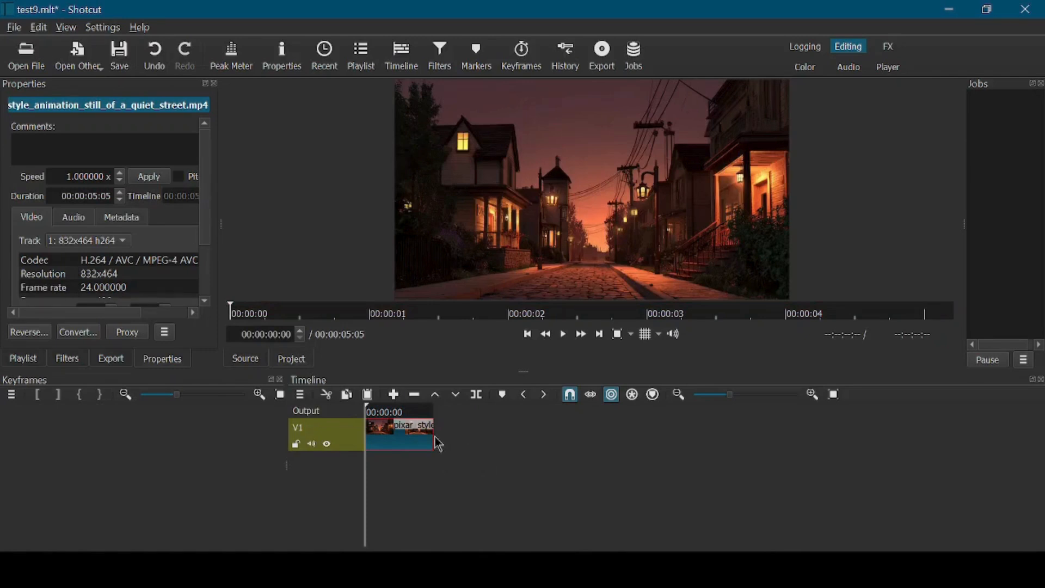
click(419, 569)
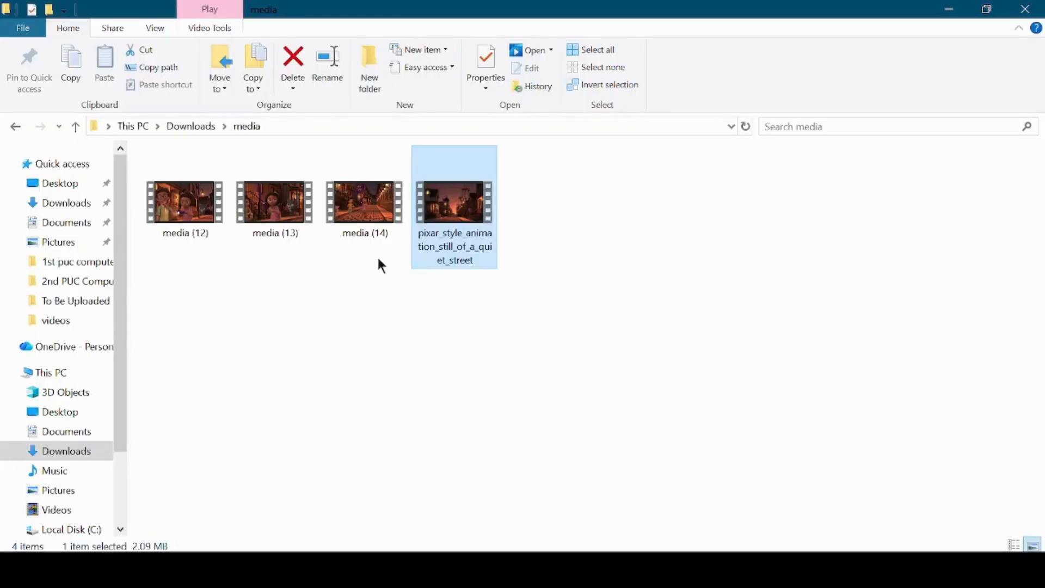
click(191, 216)
drag(191, 215, 443, 436)
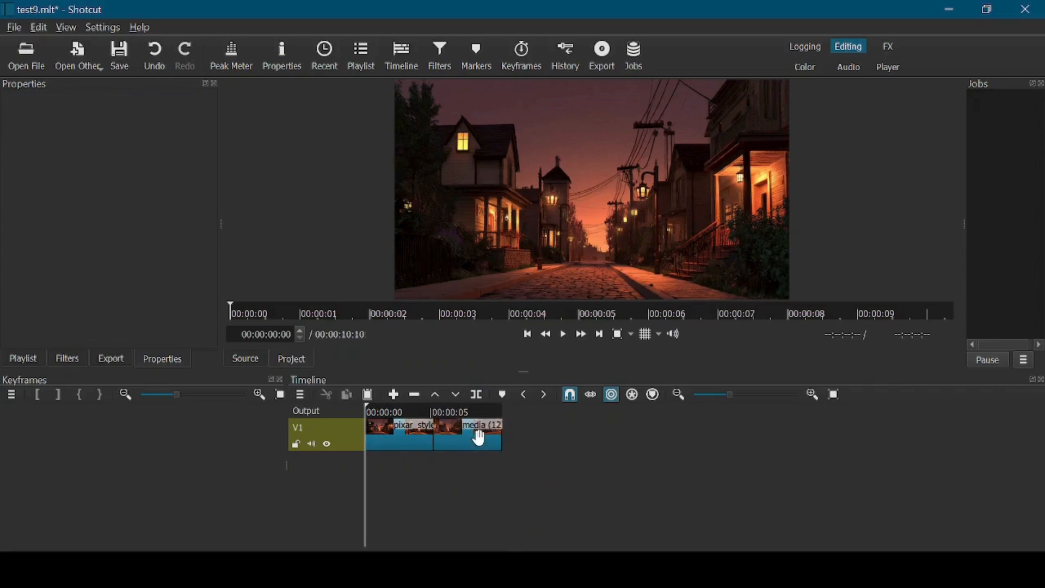
drag(621, 439, 620, 447)
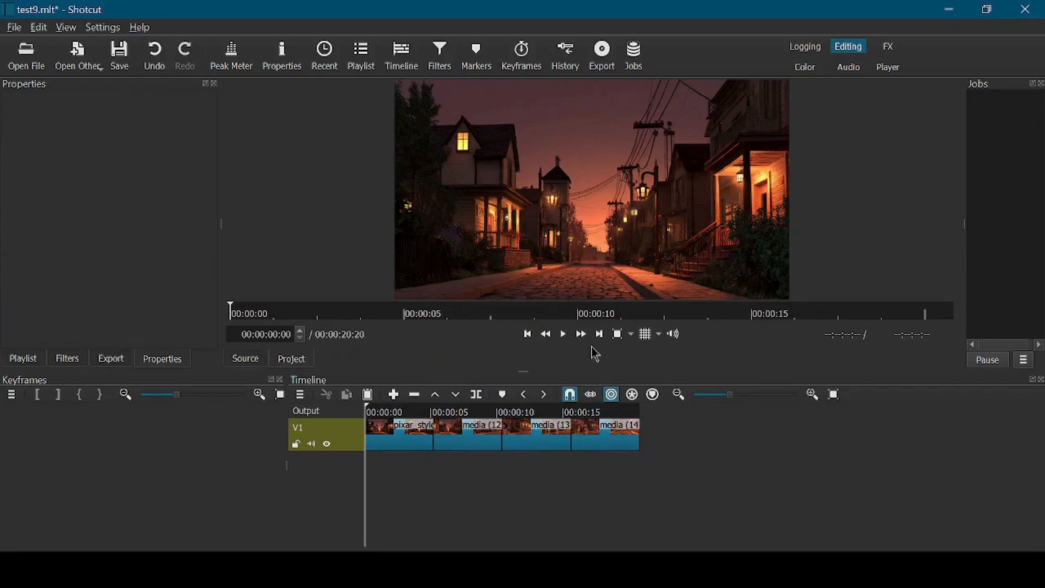
Step: Preview the assembled timeline through to its end and export it as the mp4 file test9 in the To Be Uploaded folder
click(566, 337)
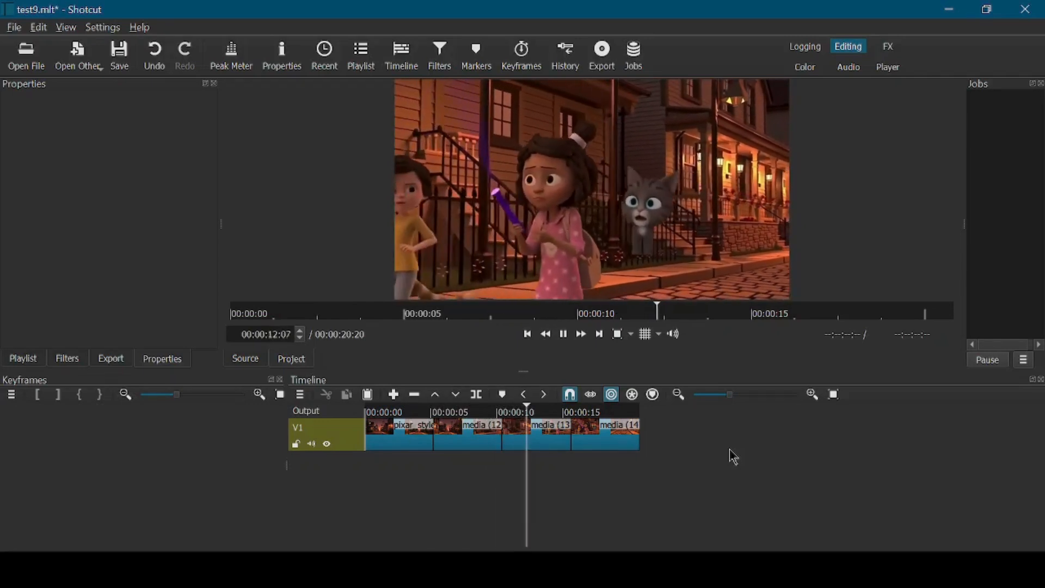
key(End)
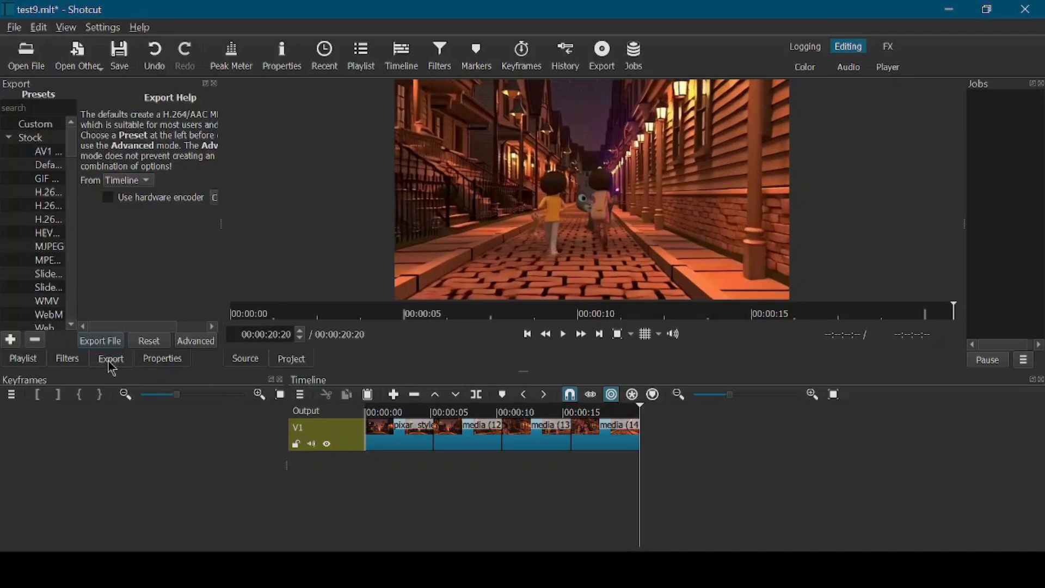
click(101, 340)
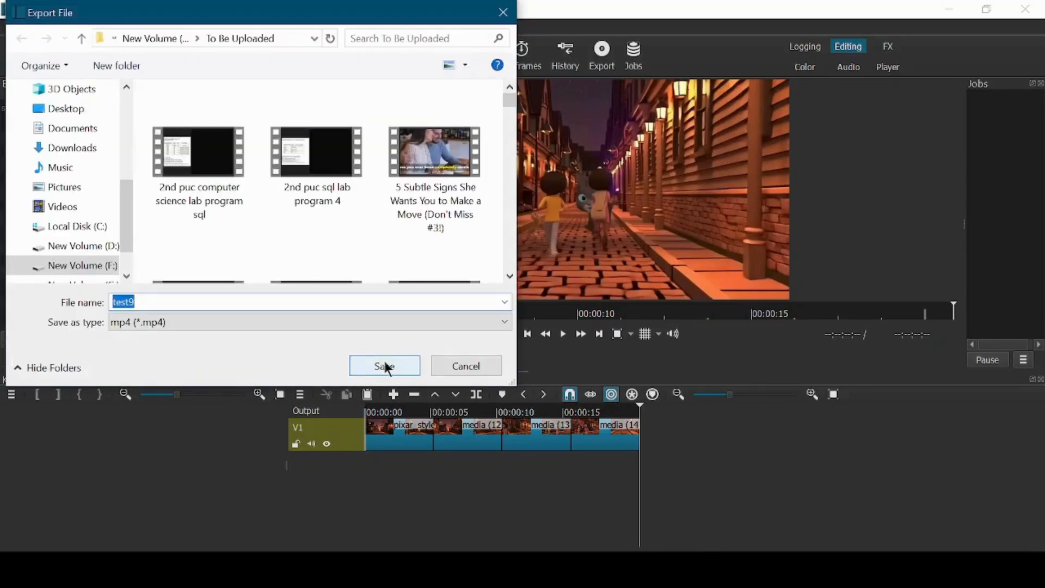
click(385, 366)
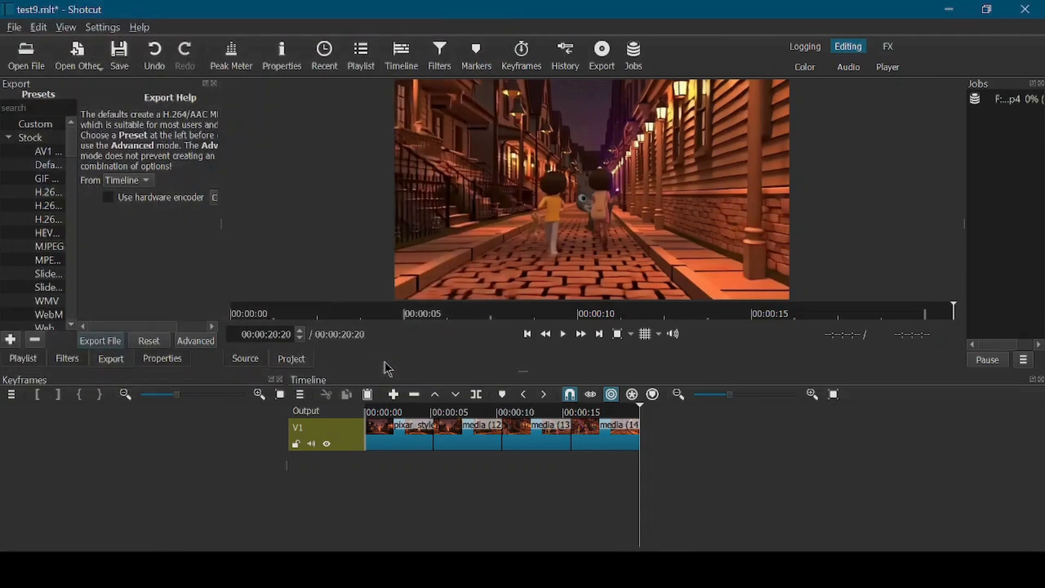